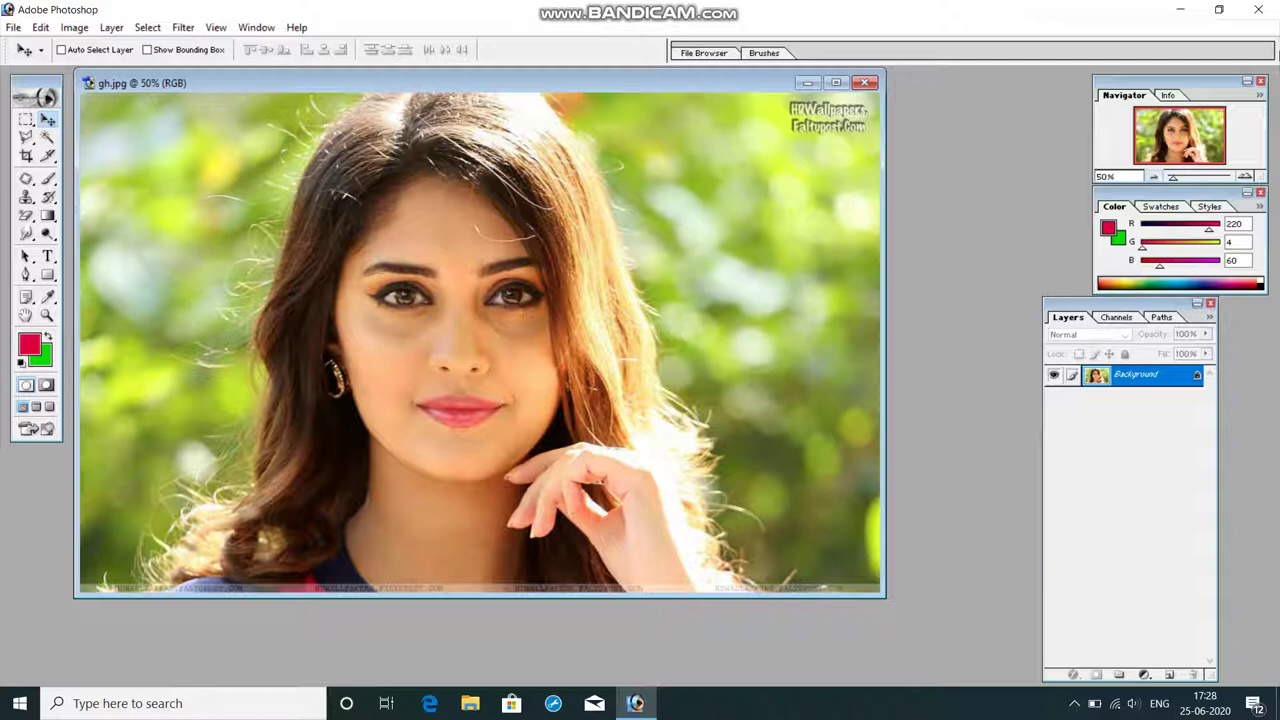
Quit Photoshop and relaunch Adobe Photoshop 7.0 from the Start menu into an empty workspace.
{"action": "left_click", "coordinate": [1257, 9]}
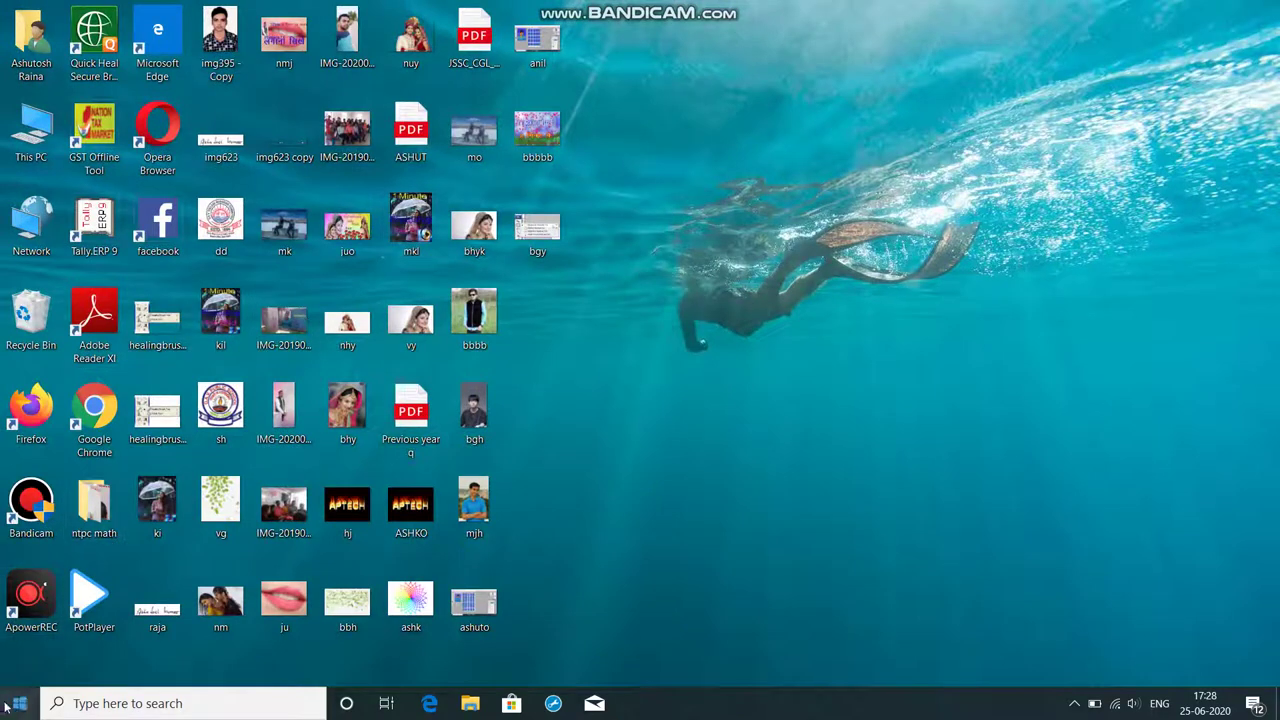
{"action": "left_click", "coordinate": [6, 706]}
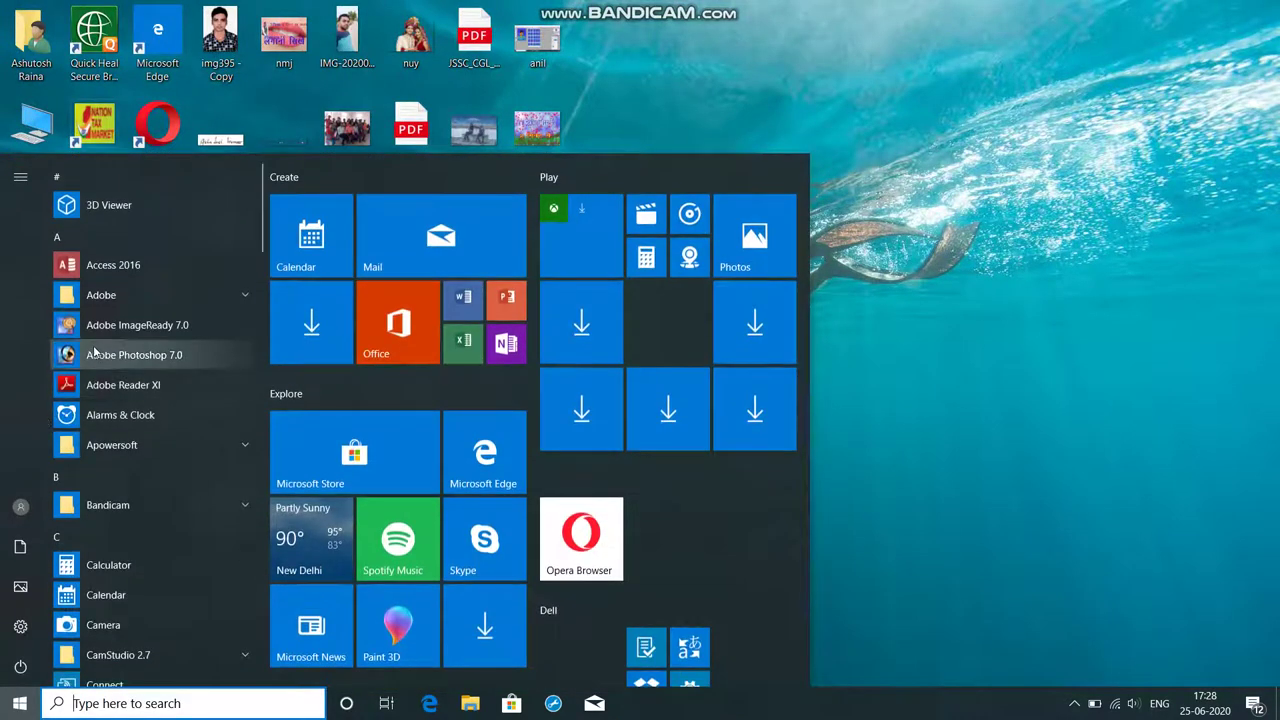
{"action": "left_click", "coordinate": [93, 356]}
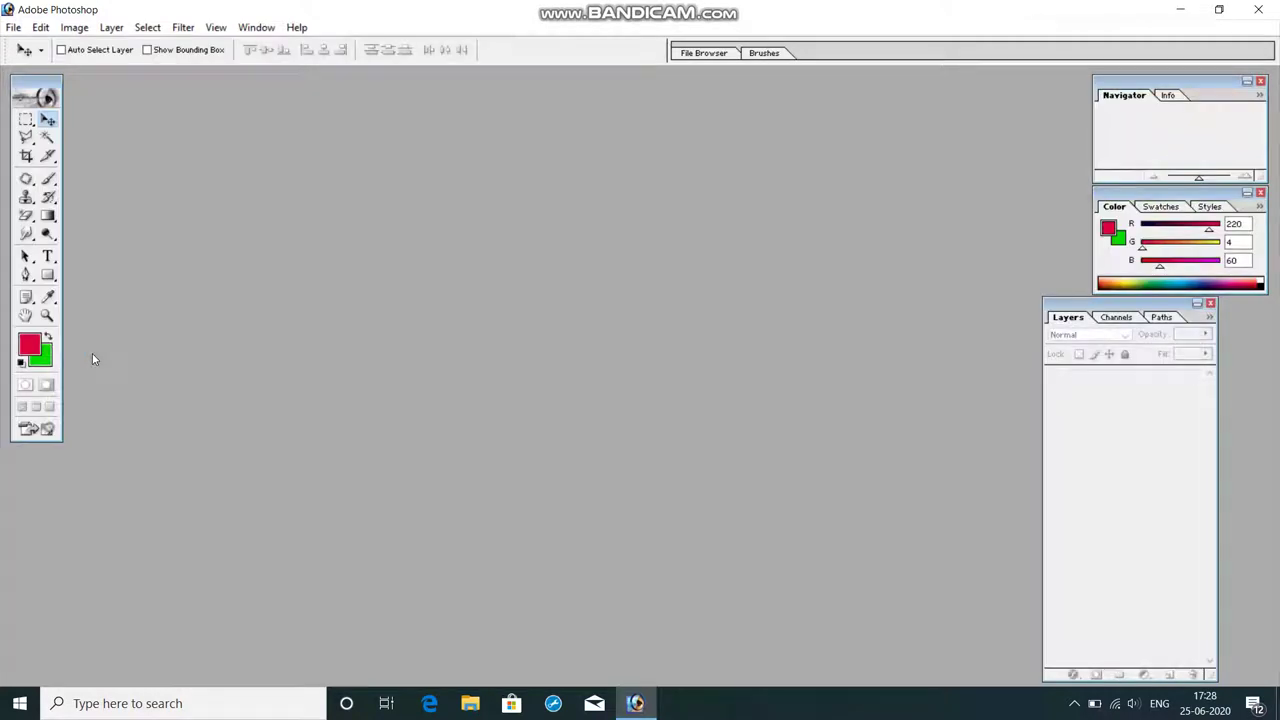
Open the gh.jpg portrait photo from the walpepar folder.
{"action": "left_click", "coordinate": [14, 28]}
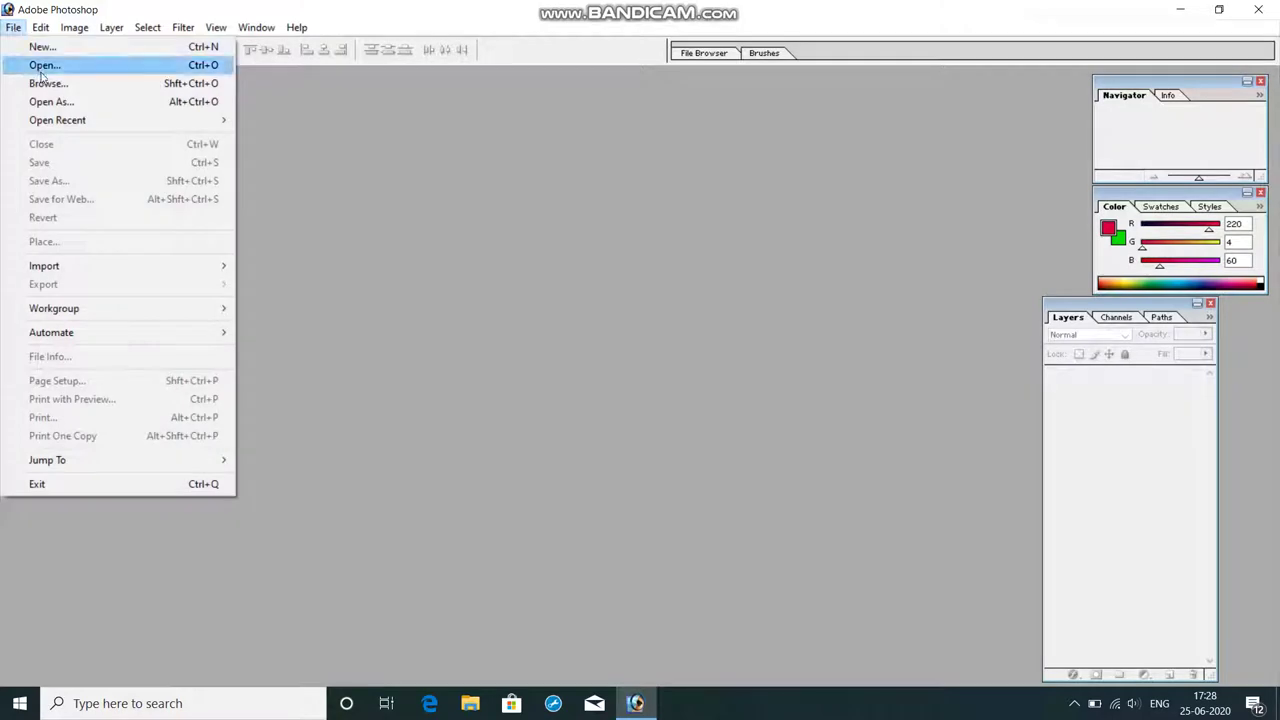
{"action": "left_click", "coordinate": [41, 73]}
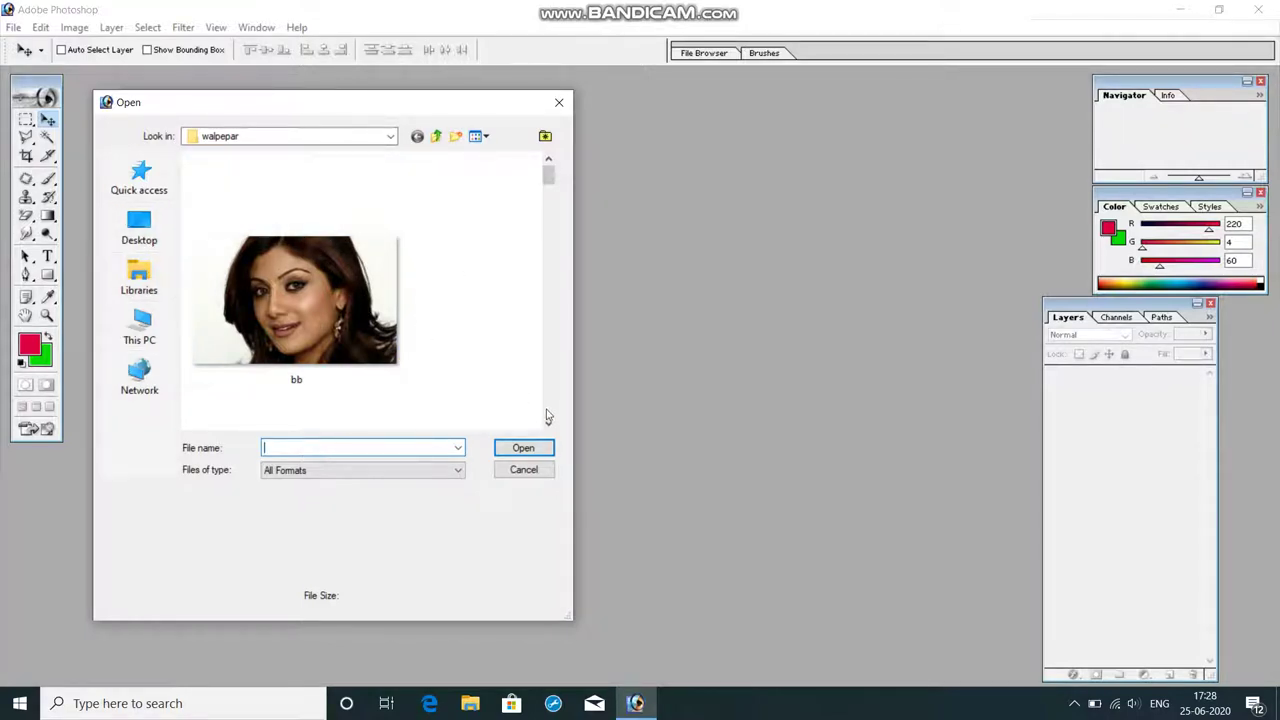
{"action": "scroll", "coordinate": [548, 421], "scroll_direction": "down", "scroll_amount": 2}
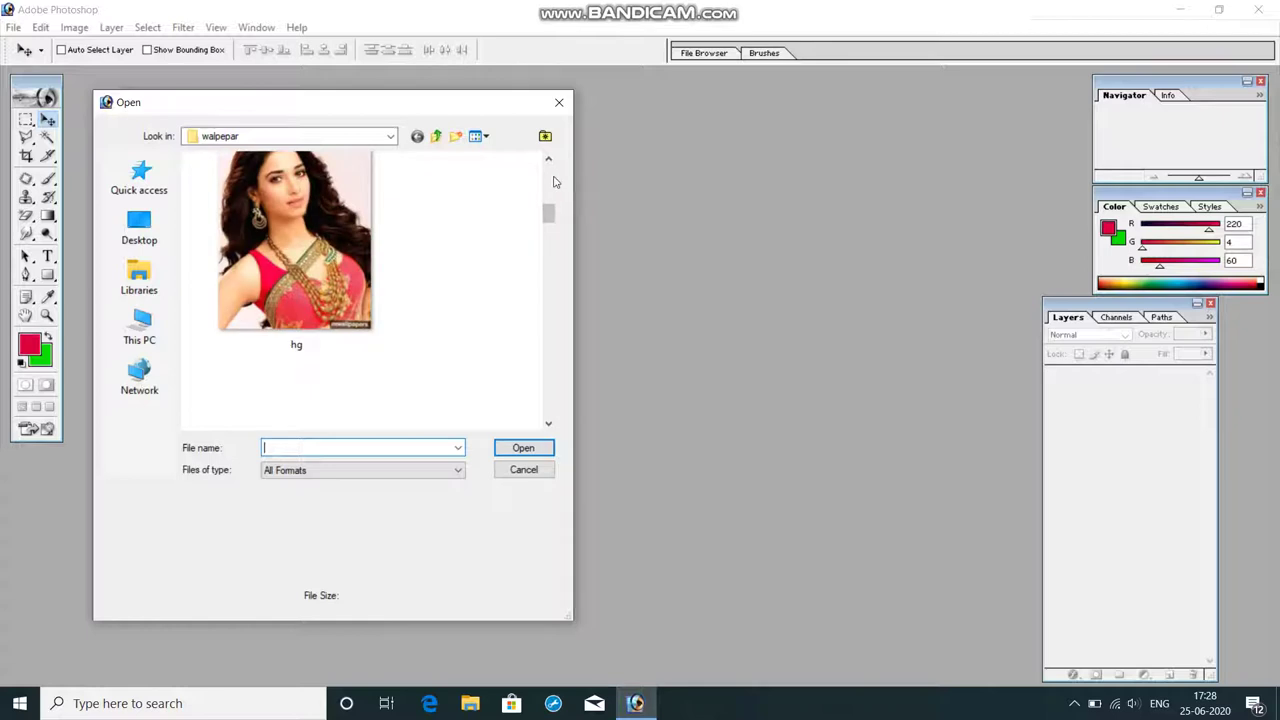
{"action": "scroll", "coordinate": [555, 181], "scroll_direction": "up", "scroll_amount": 2}
{"action": "left_click", "coordinate": [404, 238]}
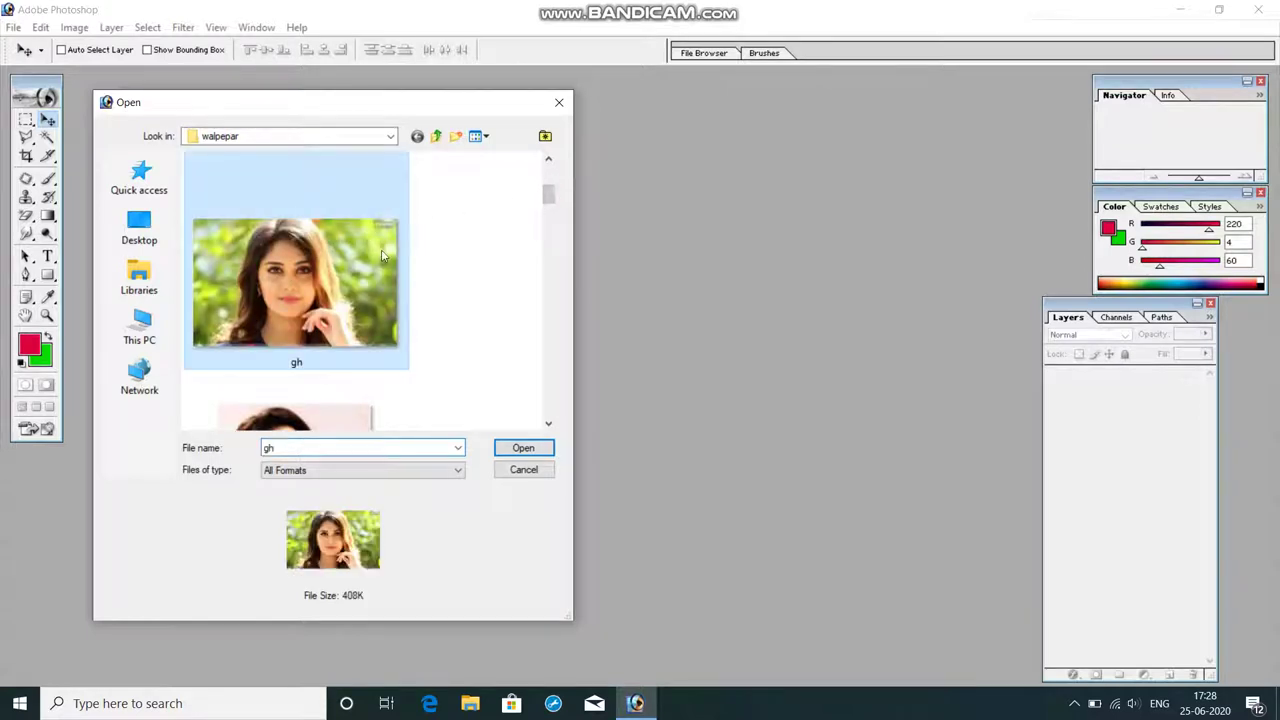
{"action": "left_click", "coordinate": [524, 452]}
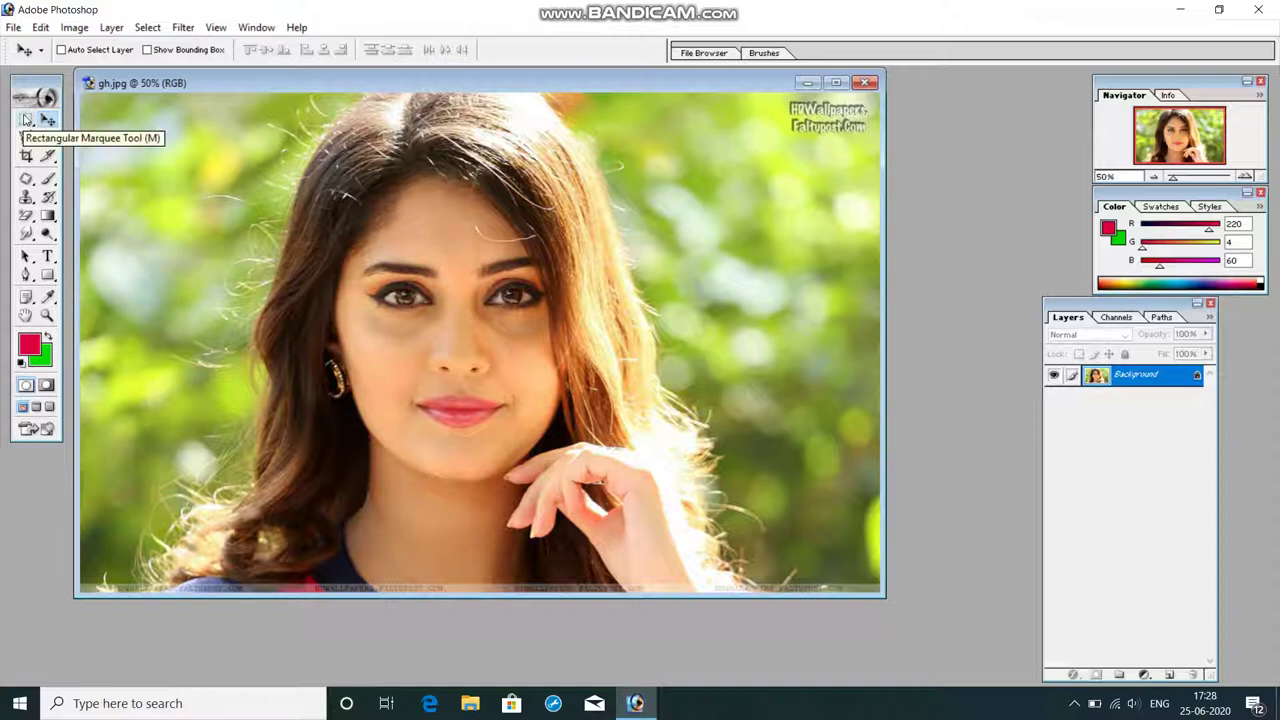
Draw a tall rectangular marquee around the woman's face and shoulders in gh.jpg.
{"action": "left_click", "coordinate": [27, 119]}
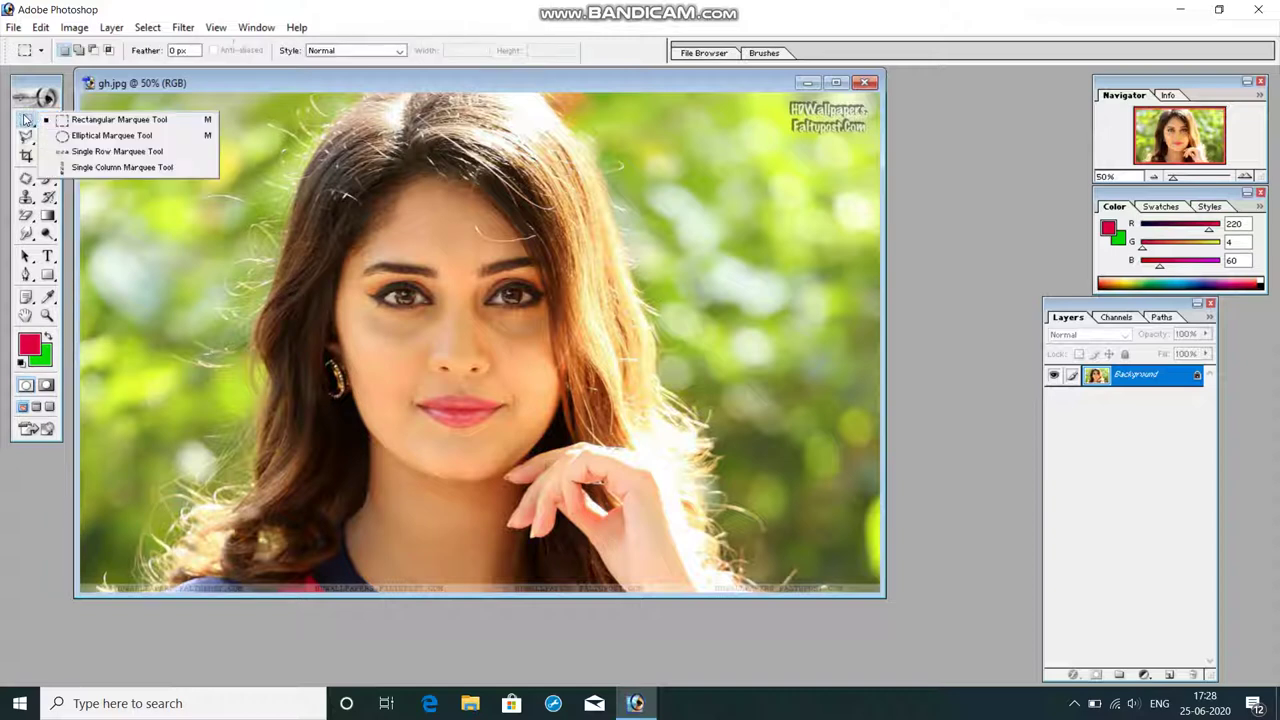
{"action": "left_click", "coordinate": [96, 124]}
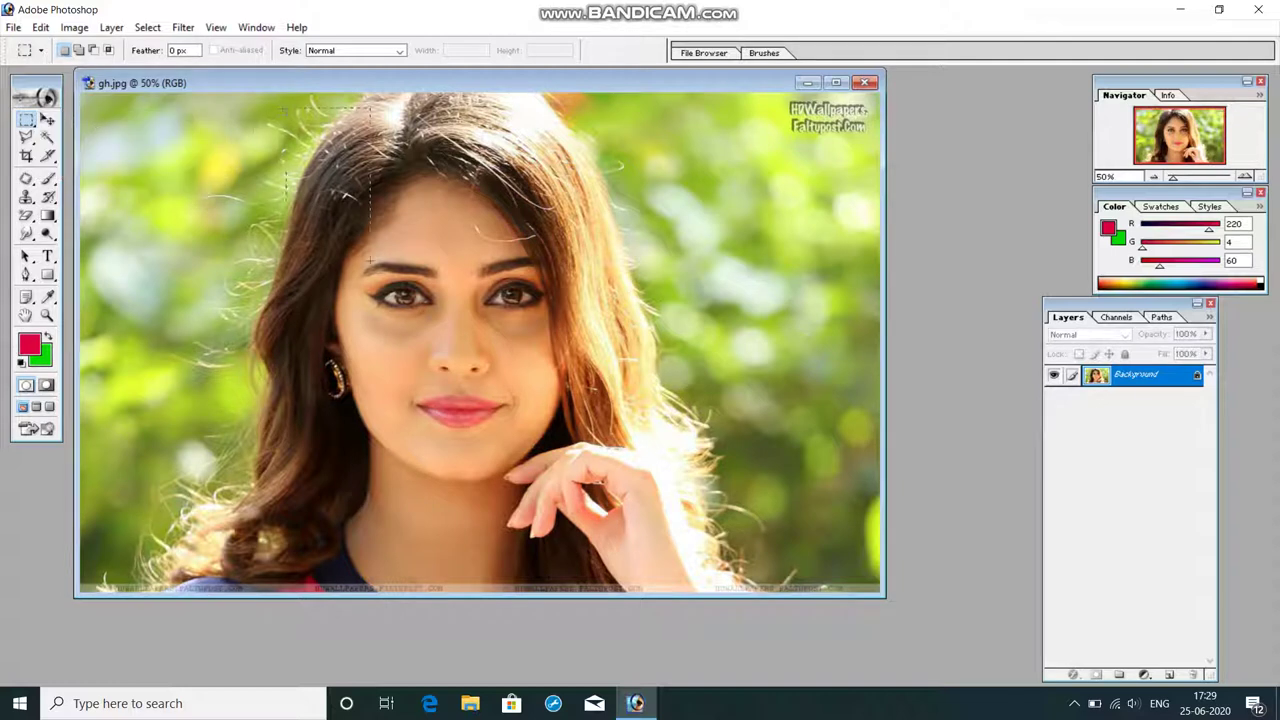
{"action": "left_click_drag", "start_coordinate": [508, 378], "coordinate": [633, 556]}
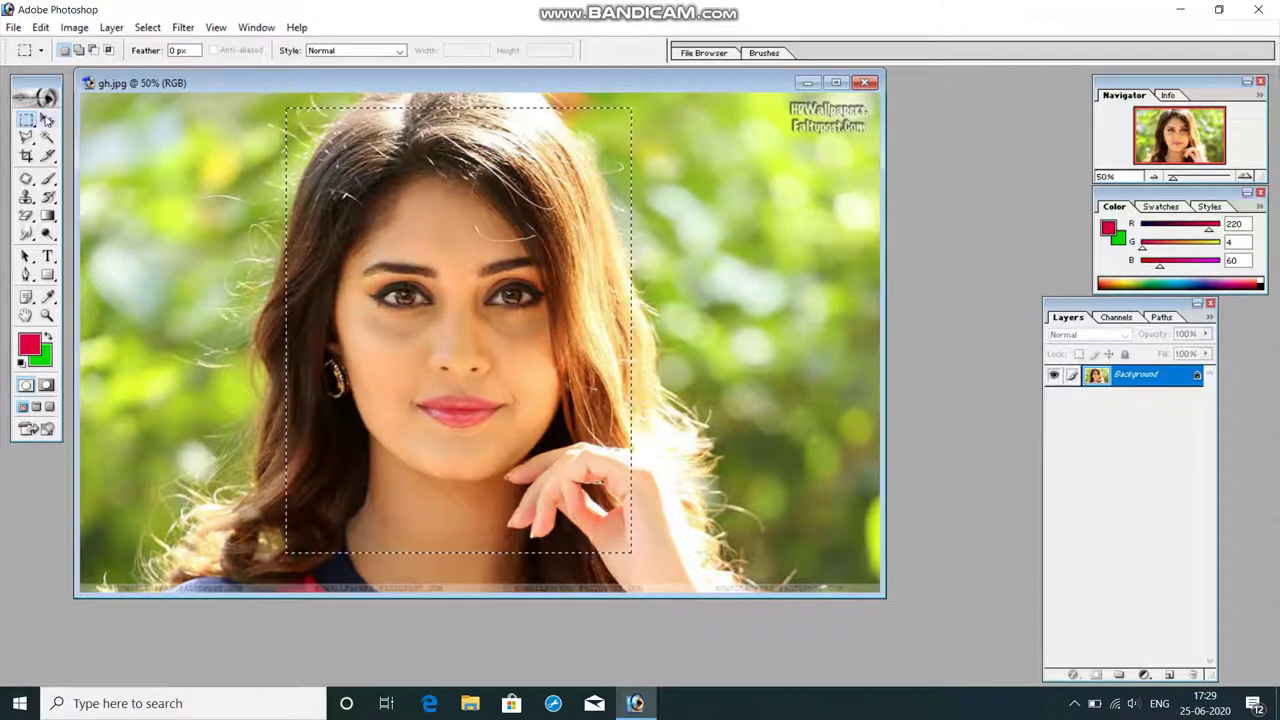
{"action": "left_click", "coordinate": [47, 120]}
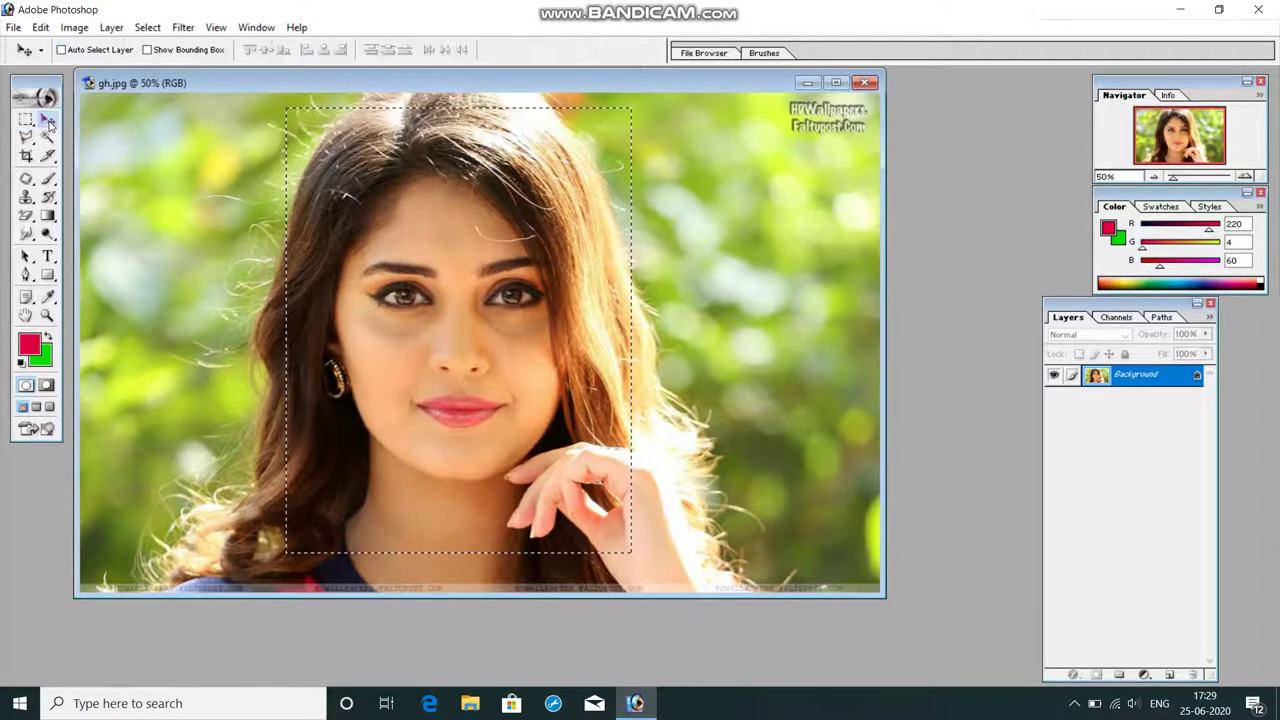
Create a white 5 x 7 inch, 300 pixels/inch document and place it beside the photo.
{"action": "left_click", "coordinate": [10, 28]}
{"action": "left_click", "coordinate": [35, 45]}
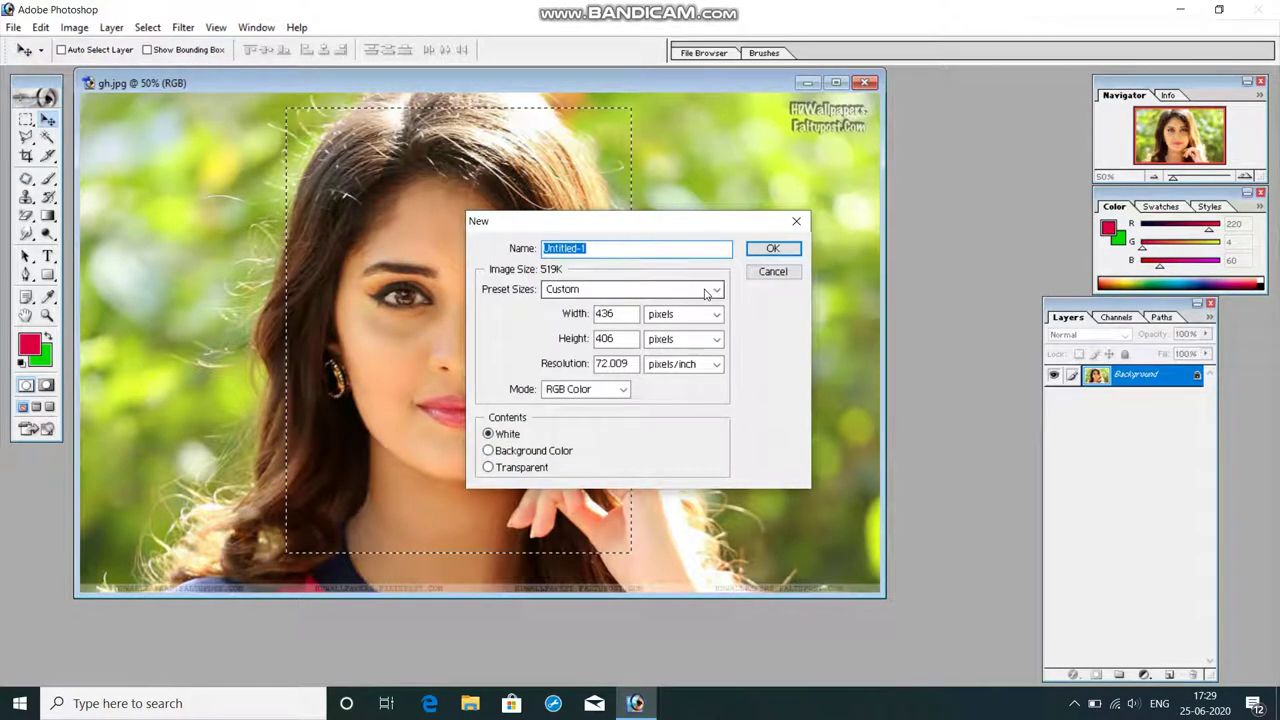
{"action": "left_click", "coordinate": [707, 290]}
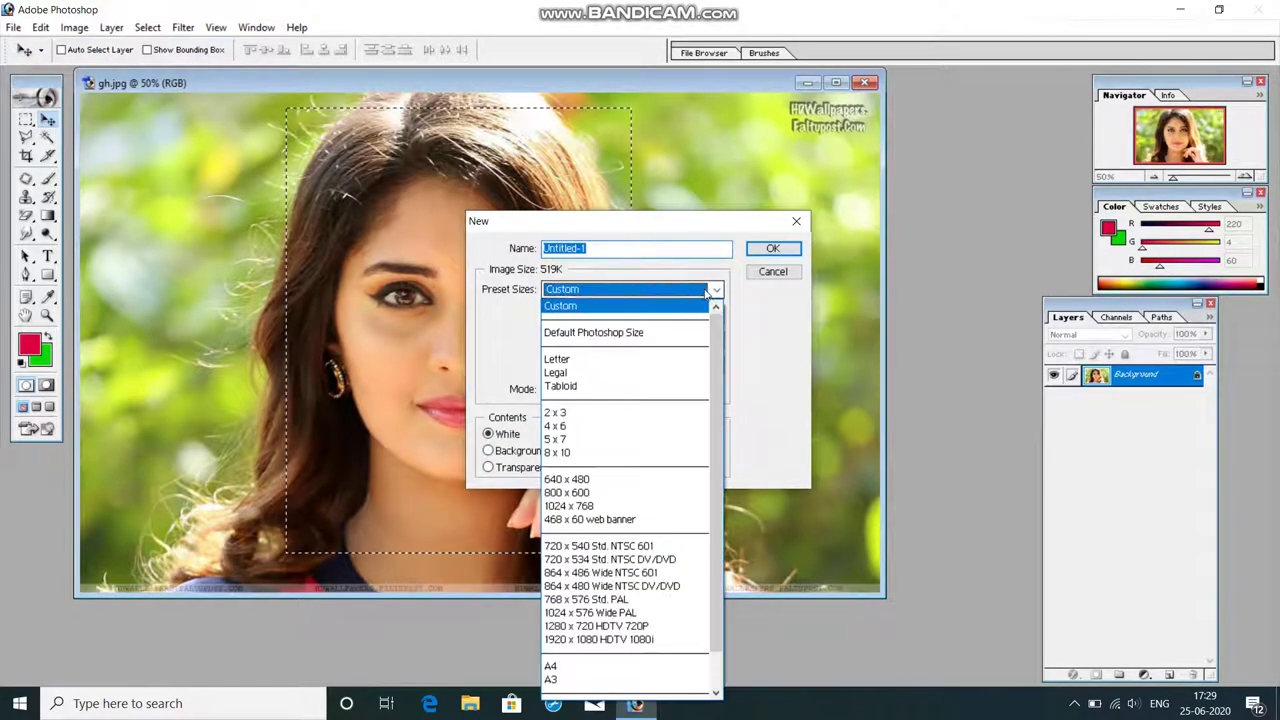
{"action": "left_click", "coordinate": [558, 440]}
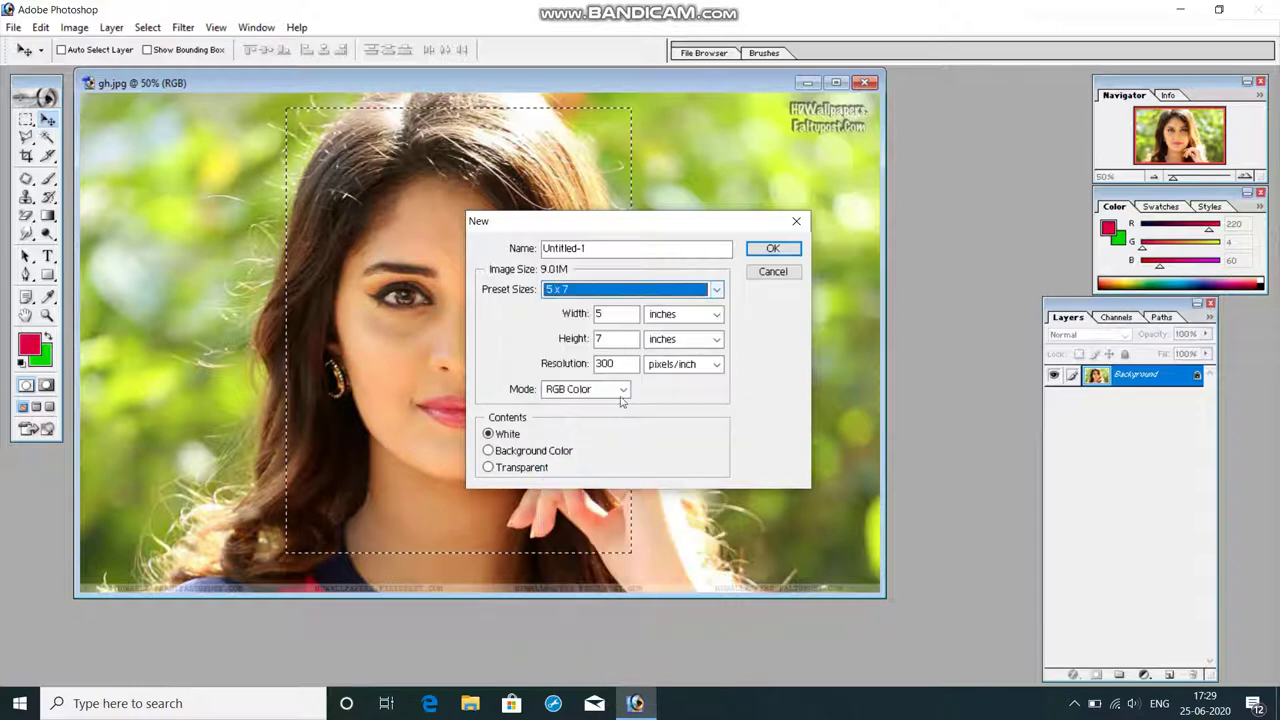
{"action": "left_click", "coordinate": [773, 248]}
{"action": "mouse_move", "coordinate": [228, 91]}
{"action": "left_mouse_down"}
{"action": "mouse_move", "coordinate": [730, 135]}
{"action": "mouse_move", "coordinate": [771, 124]}
{"action": "left_mouse_up"}
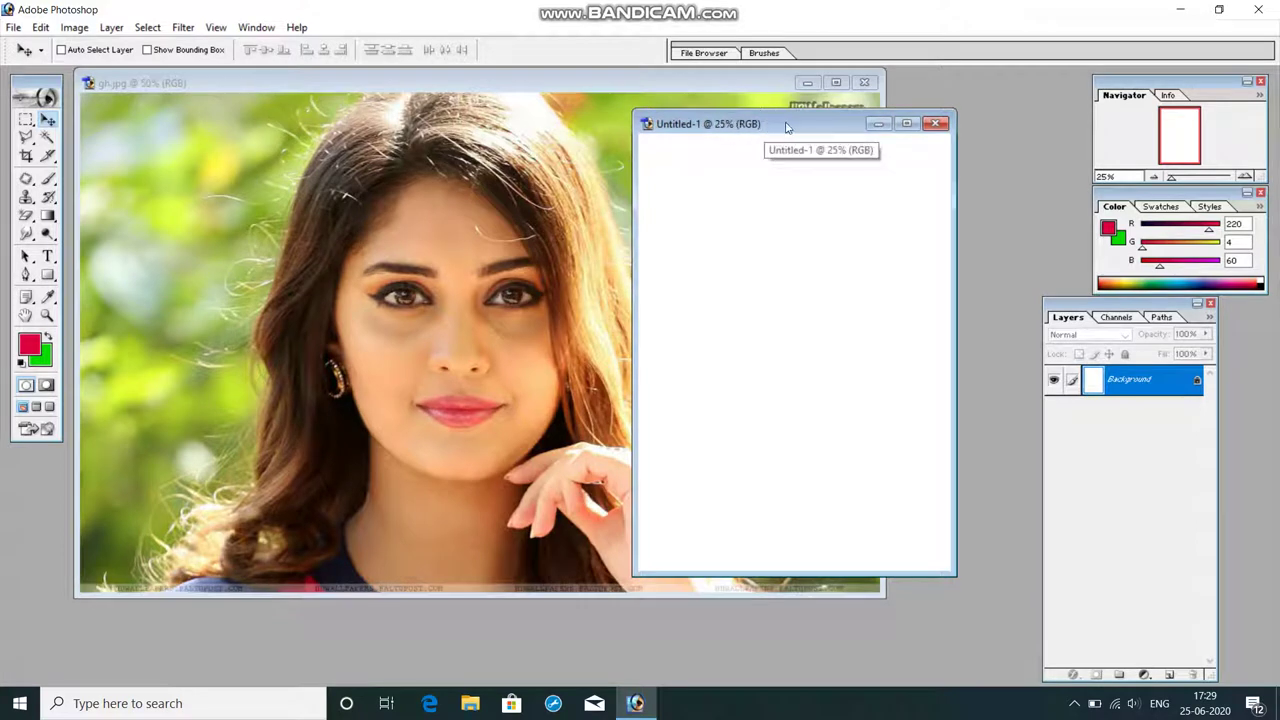
Drag the rectangular portrait from gh.jpg into Untitled-1 as Layer 1.
{"action": "left_click_drag", "start_coordinate": [786, 124], "coordinate": [843, 120]}
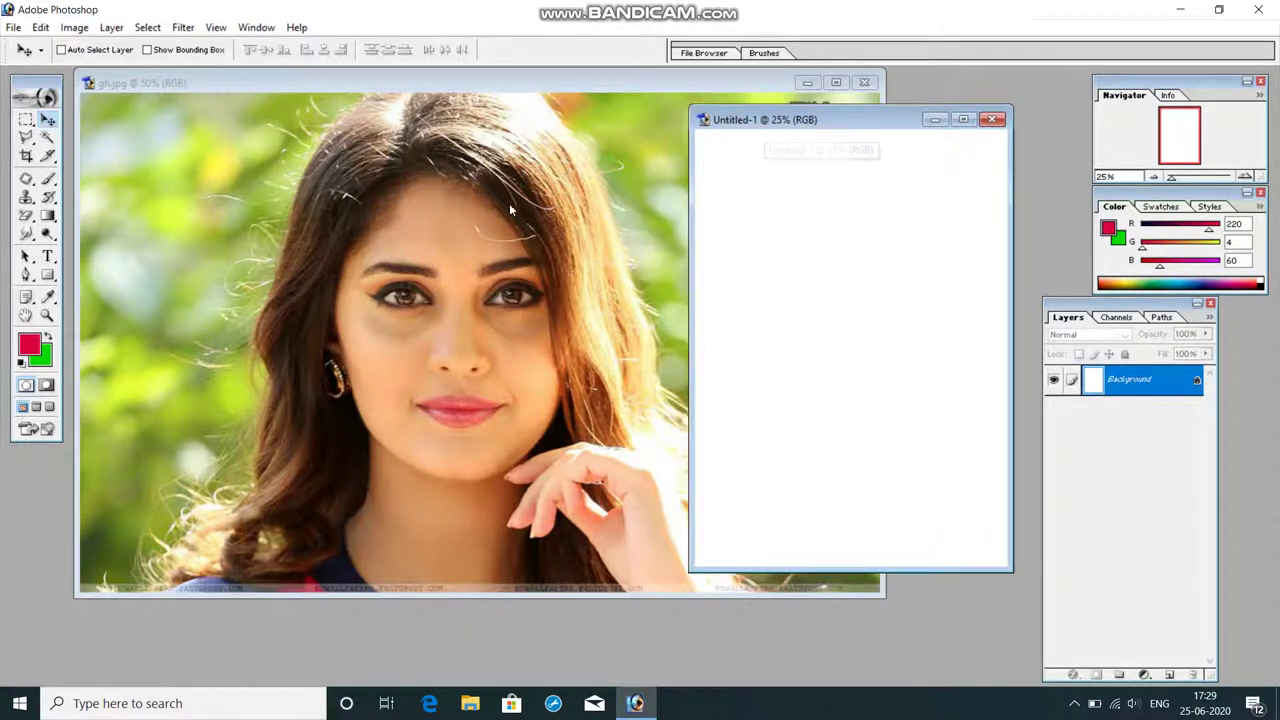
{"action": "left_click", "coordinate": [464, 241]}
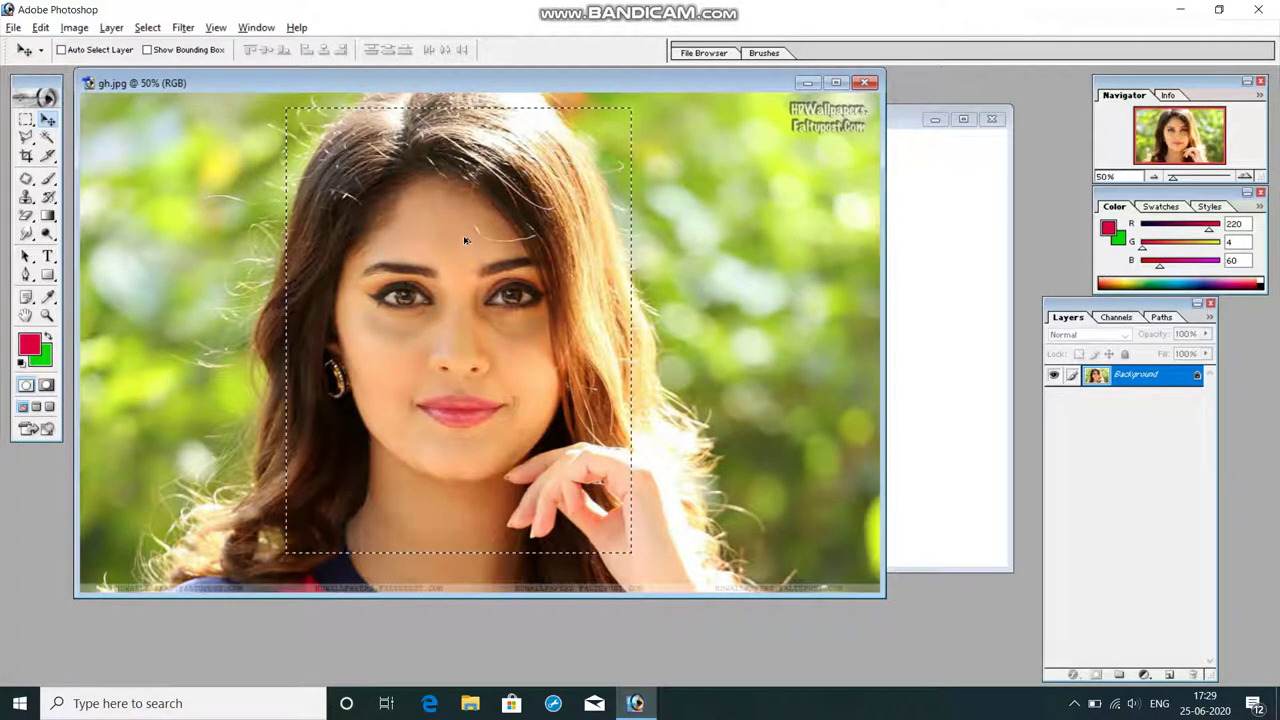
{"action": "mouse_move", "coordinate": [464, 241]}
{"action": "left_mouse_down"}
{"action": "mouse_move", "coordinate": [920, 261]}
{"action": "mouse_move", "coordinate": [787, 198]}
{"action": "left_mouse_up"}
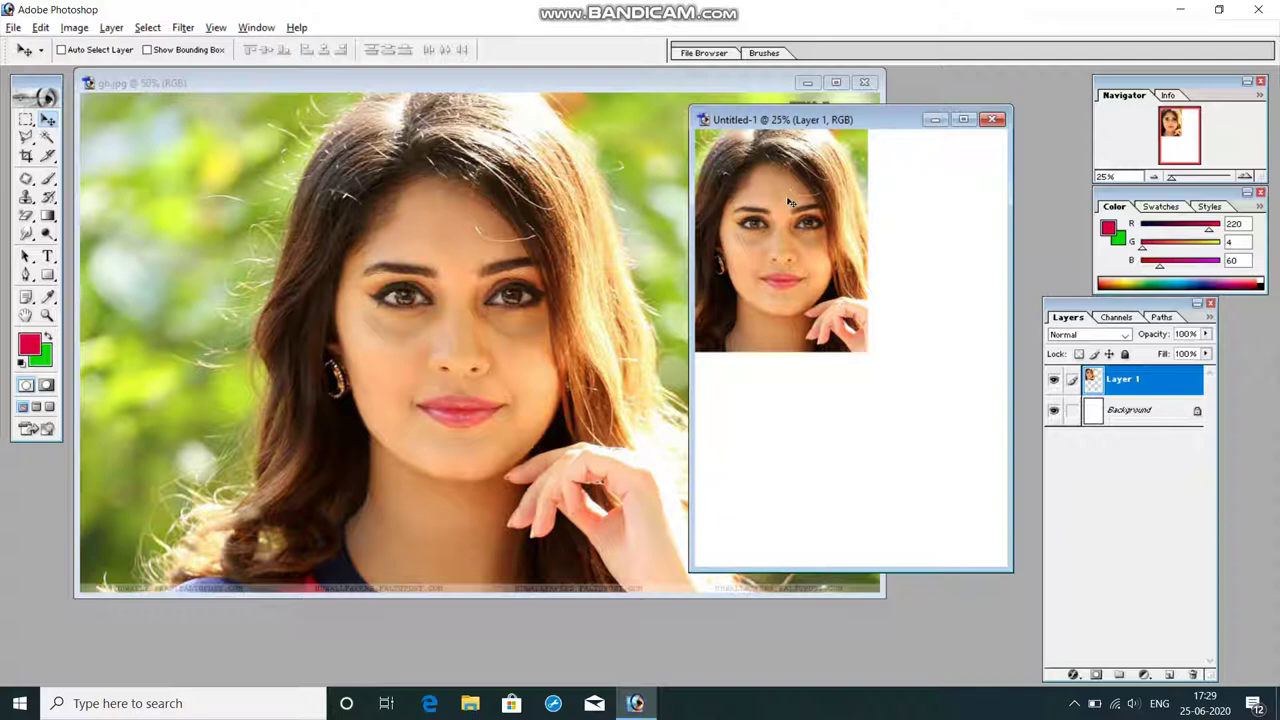
{"action": "key", "text": "ctrl+t"}
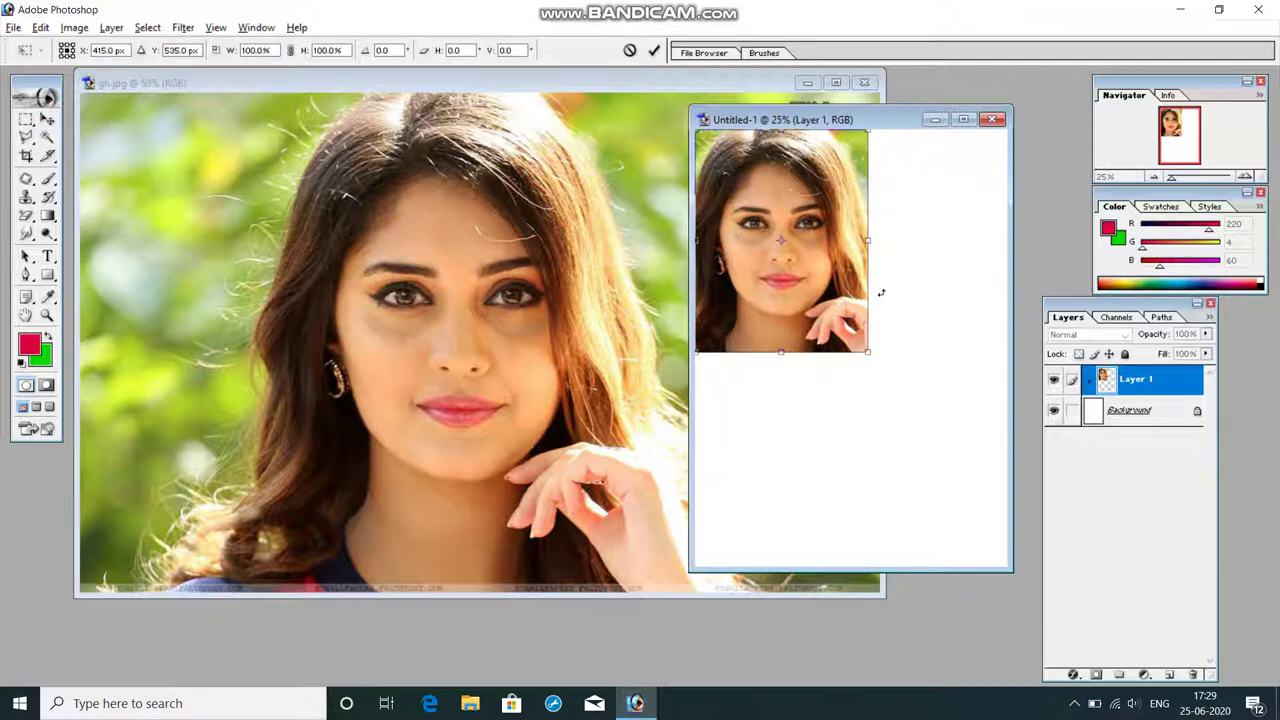
Scale the portrait to about 48% and duplicate it into a row of three along the top.
{"action": "left_click_drag", "start_coordinate": [868, 353], "coordinate": [780, 236]}
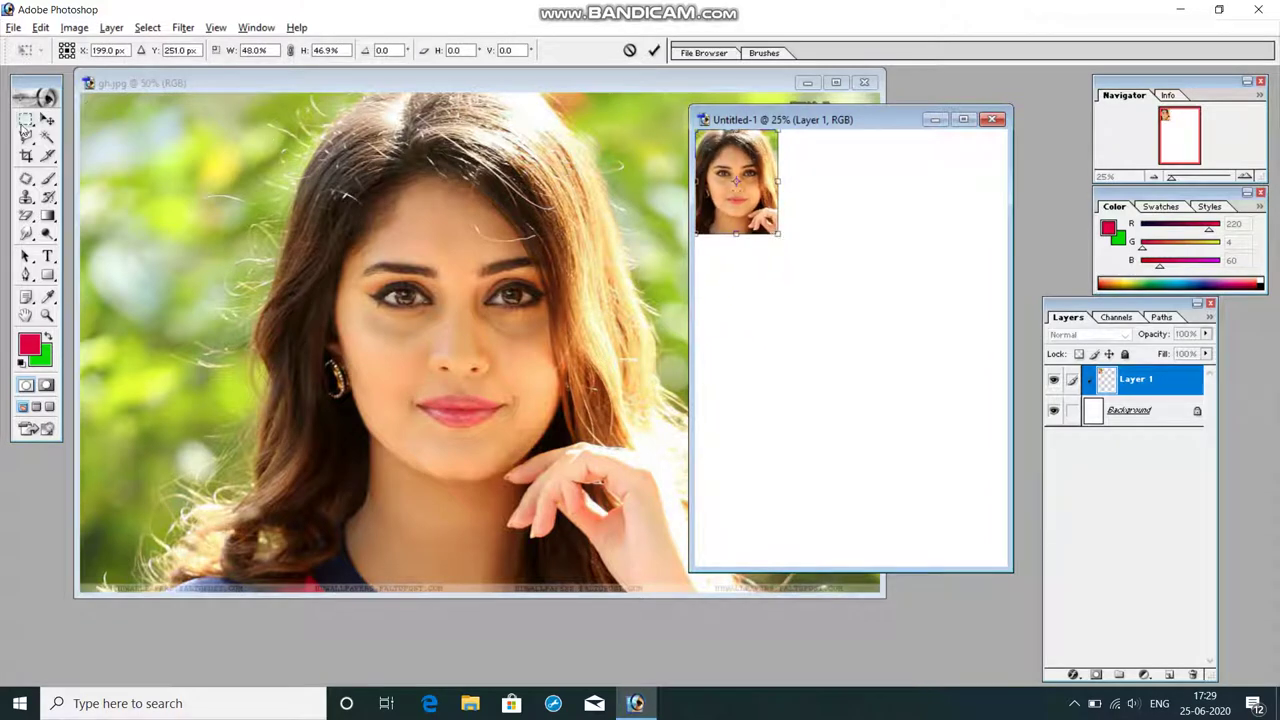
{"action": "left_click", "coordinate": [41, 118]}
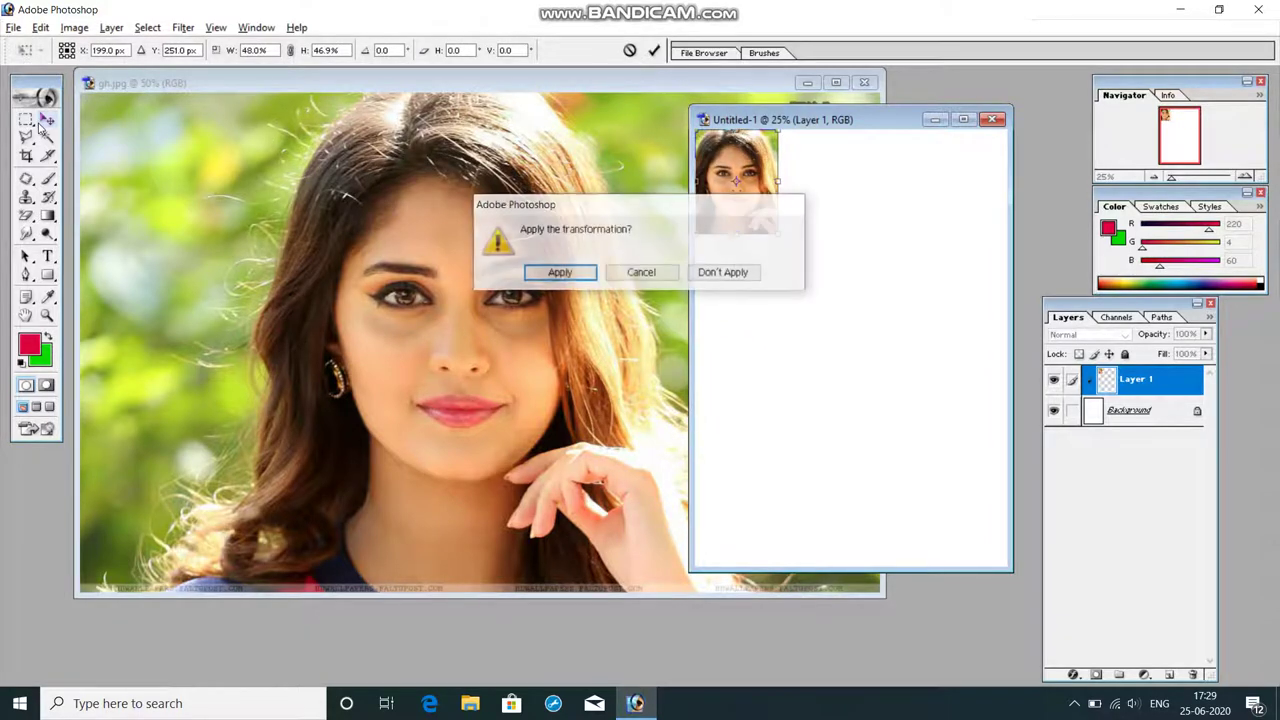
{"action": "left_click", "coordinate": [571, 279]}
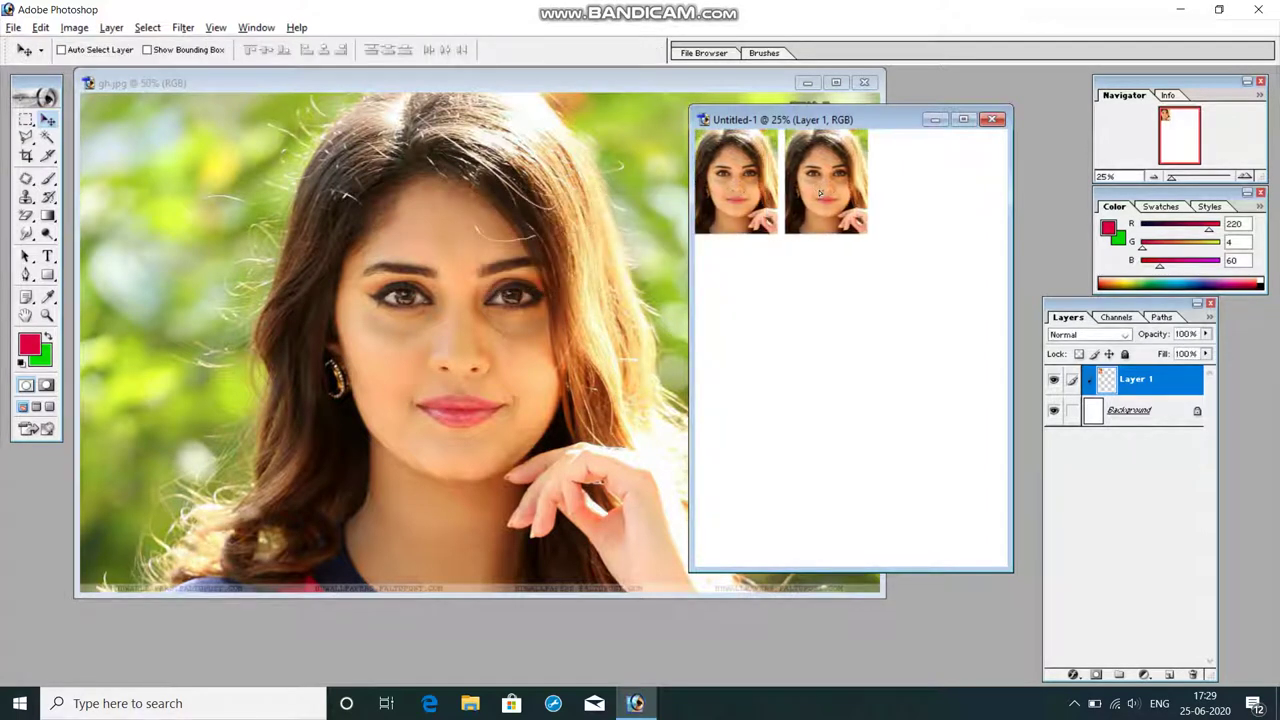
{"action": "left_click_drag", "start_coordinate": [730, 193], "coordinate": [926, 198]}
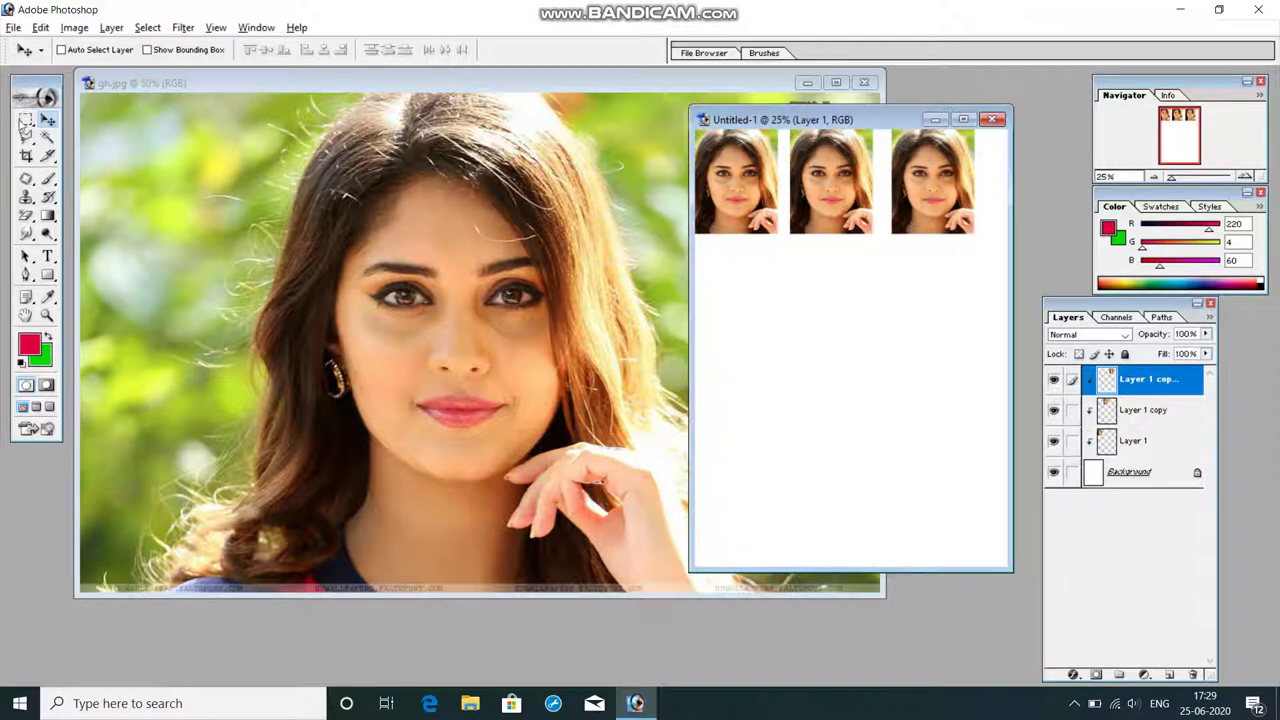
{"action": "left_click", "coordinate": [25, 121]}
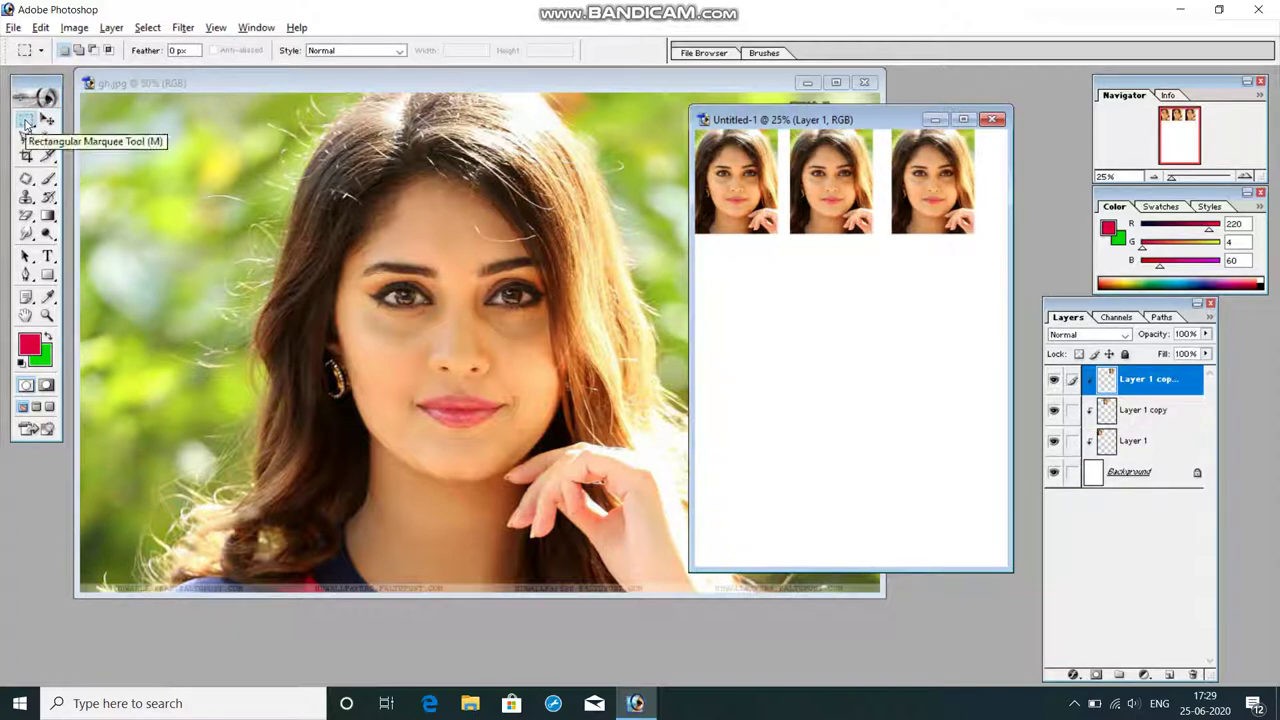
Select an oval around the face in gh.jpg and drag it onto the sheet below the first portrait.
{"action": "right_click", "coordinate": [25, 121]}
{"action": "left_click", "coordinate": [123, 138]}
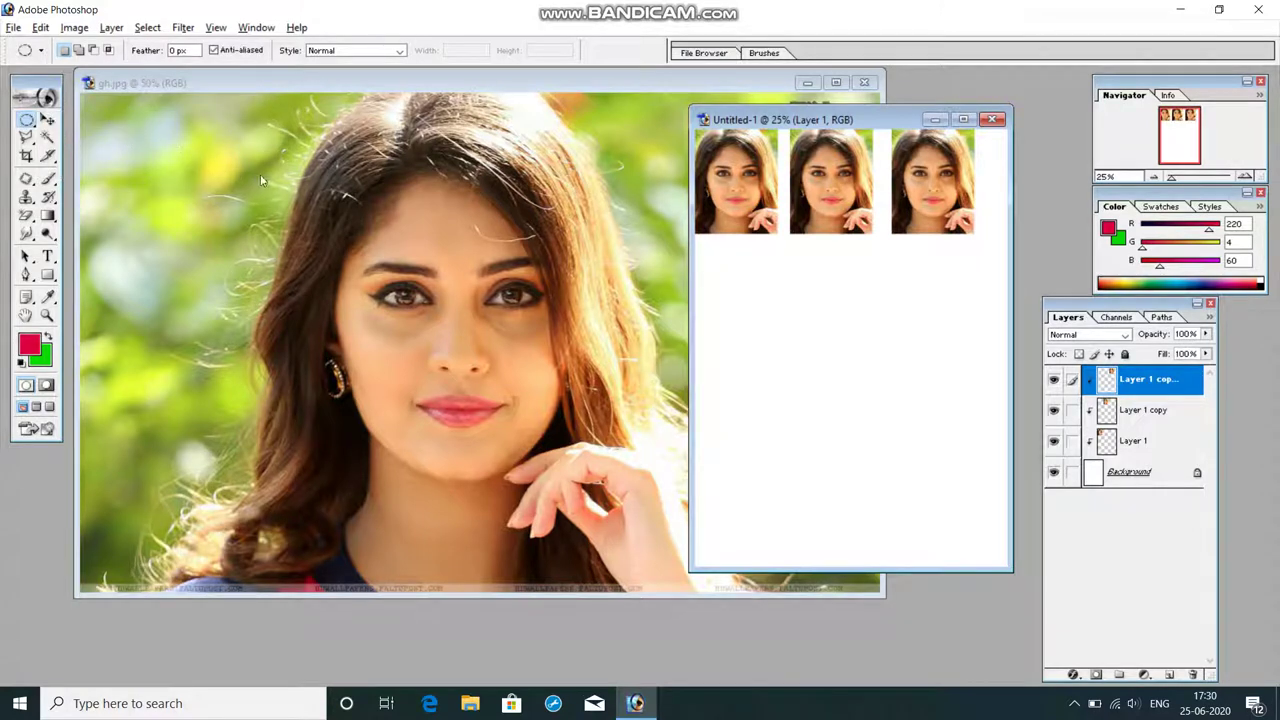
{"action": "left_click", "coordinate": [357, 254]}
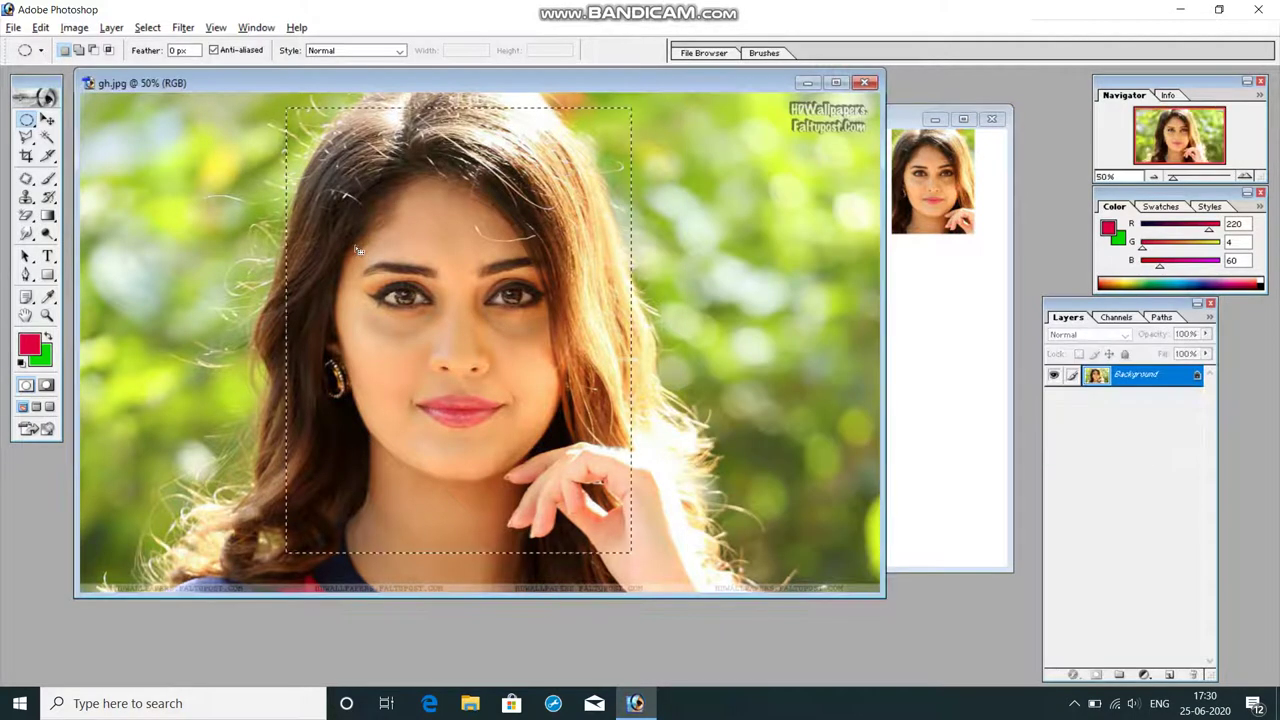
{"action": "left_click", "coordinate": [354, 246]}
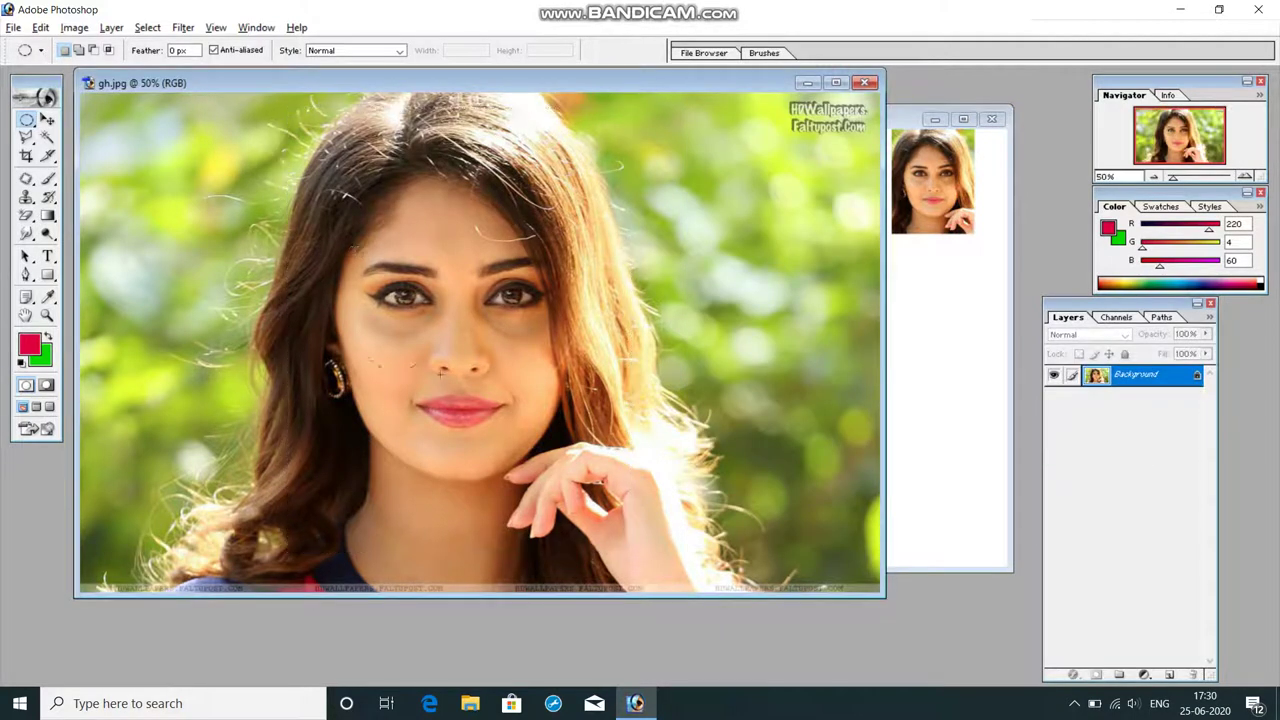
{"action": "left_click_drag", "start_coordinate": [354, 246], "coordinate": [556, 478]}
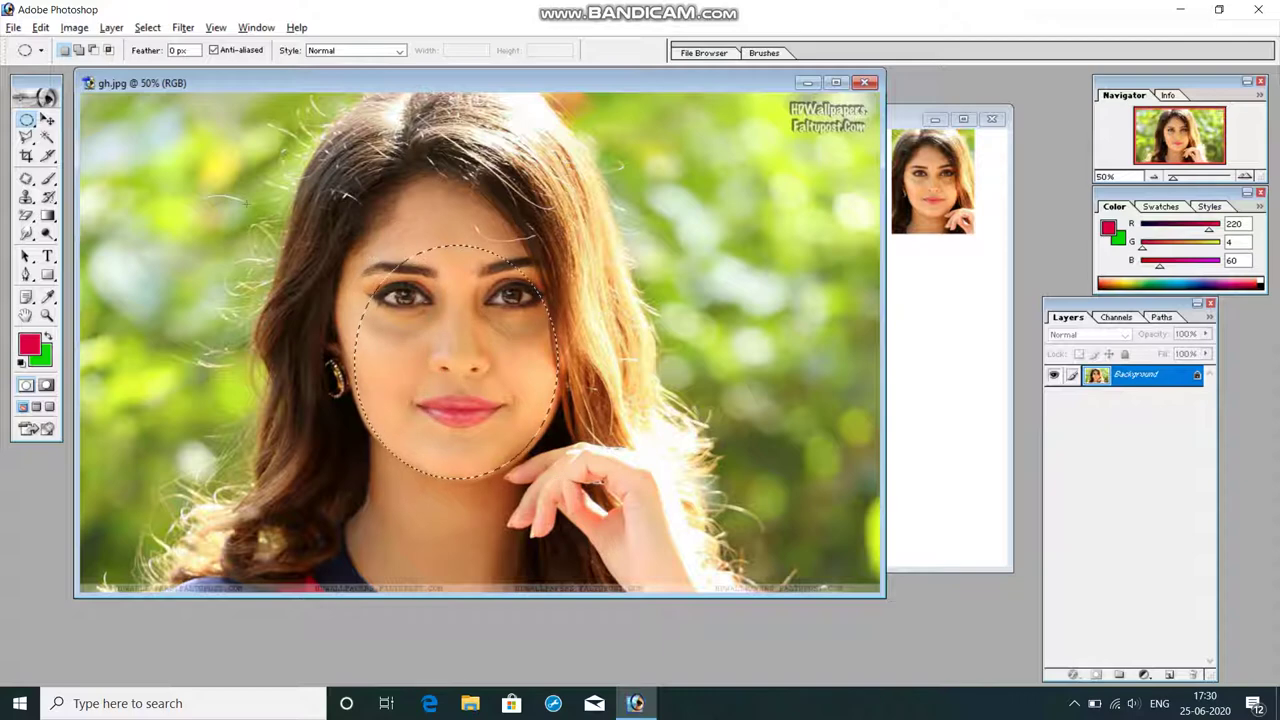
{"action": "left_click", "coordinate": [47, 120]}
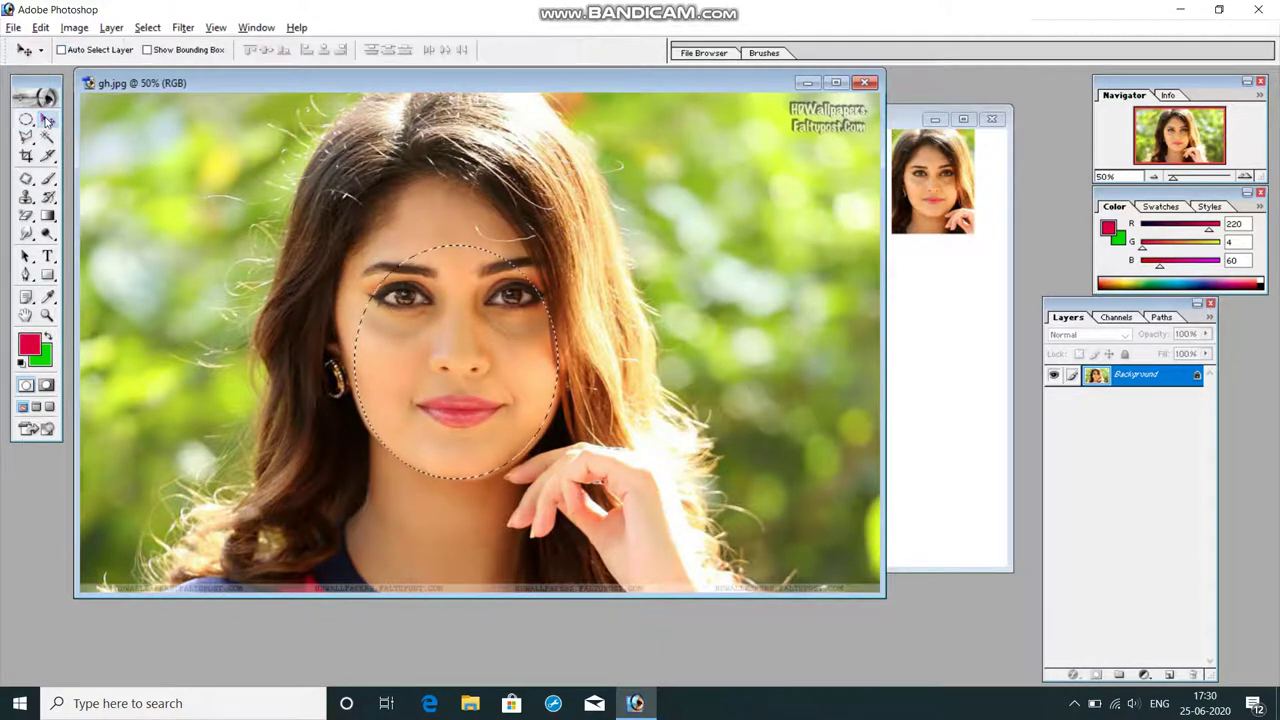
{"action": "mouse_move", "coordinate": [440, 335]}
{"action": "left_mouse_down"}
{"action": "mouse_move", "coordinate": [958, 352]}
{"action": "mouse_move", "coordinate": [741, 282]}
{"action": "left_mouse_up"}
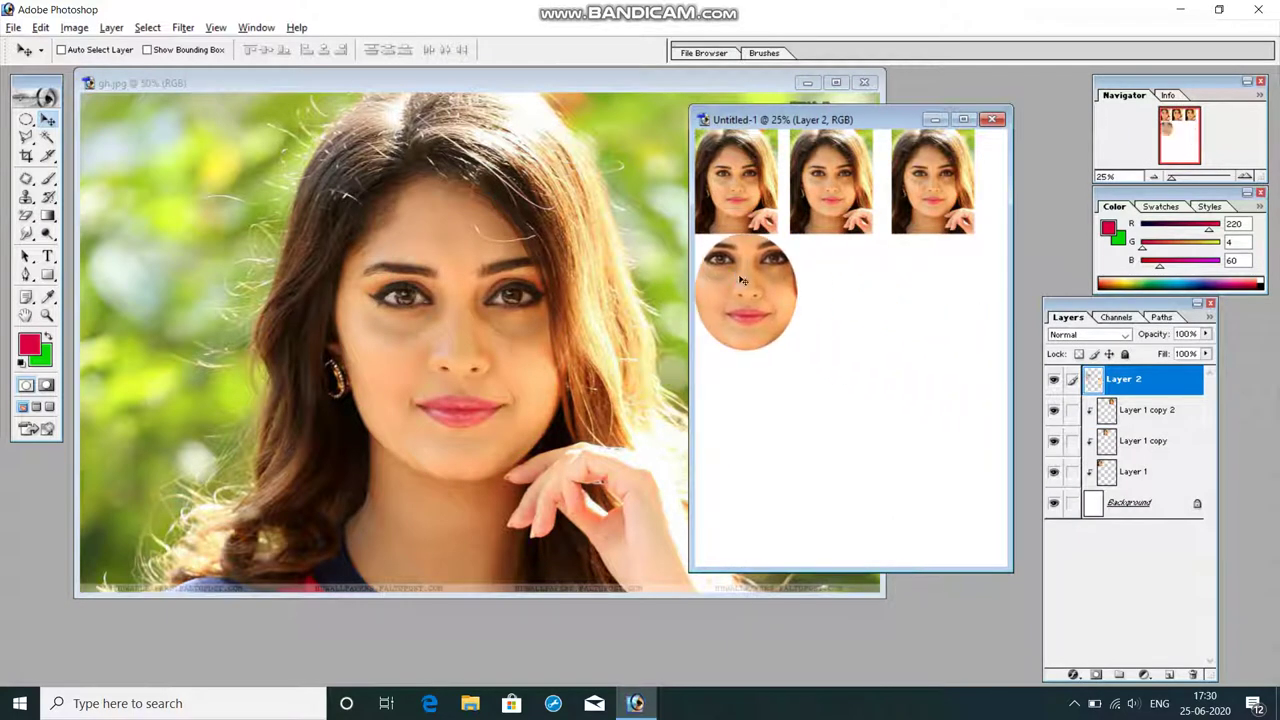
Deselect in gh.jpg and draw a large elliptical selection around the head and shoulders.
{"action": "left_click", "coordinate": [403, 348]}
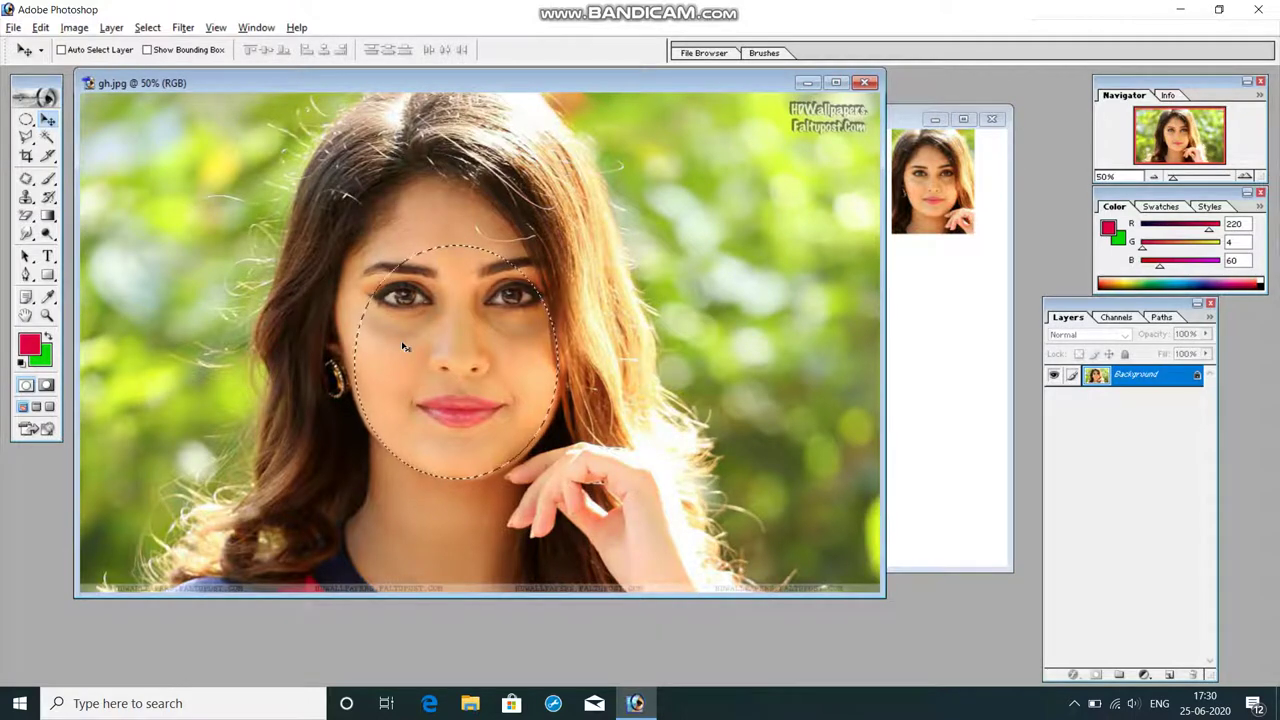
{"action": "left_click", "coordinate": [150, 27]}
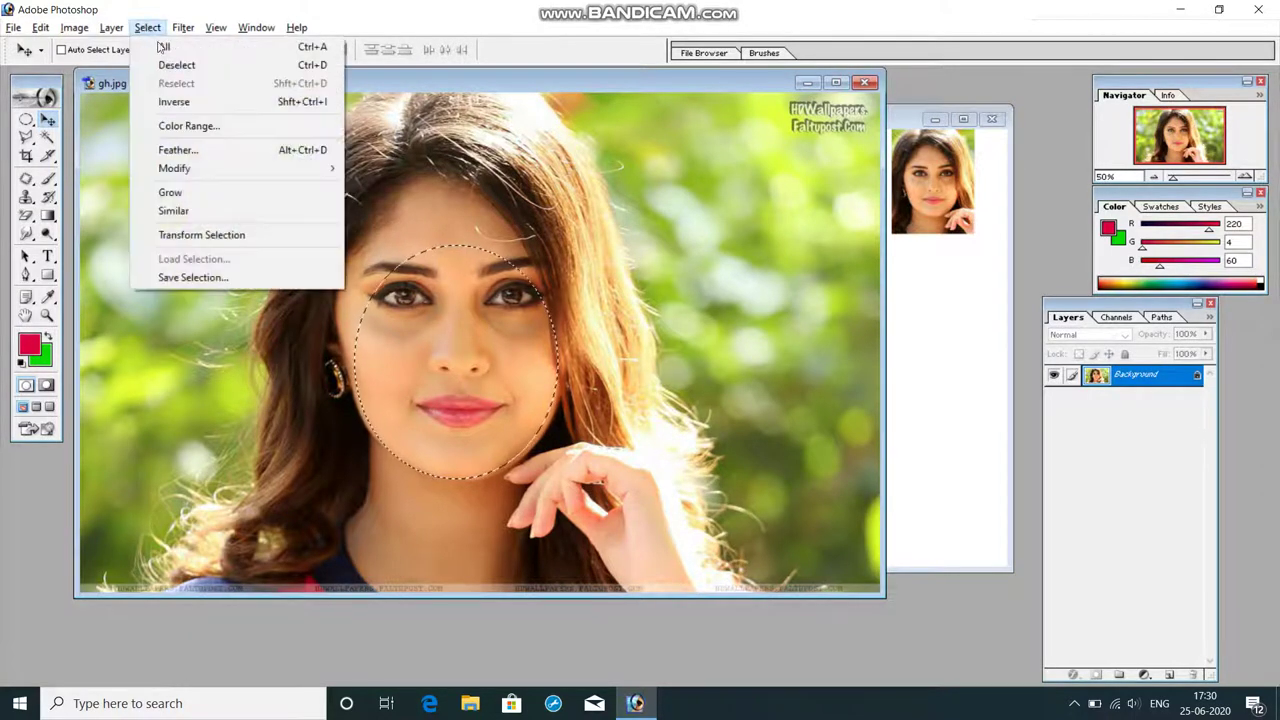
{"action": "left_click", "coordinate": [178, 66]}
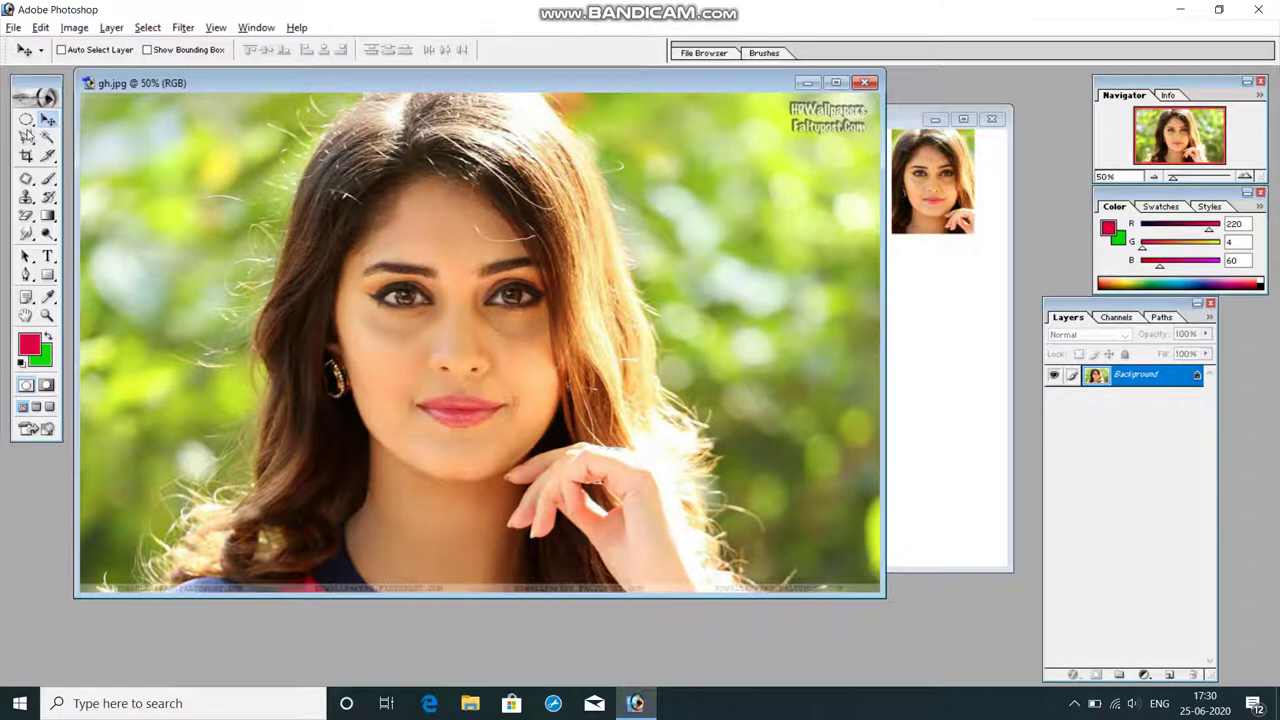
{"action": "left_click", "coordinate": [26, 121]}
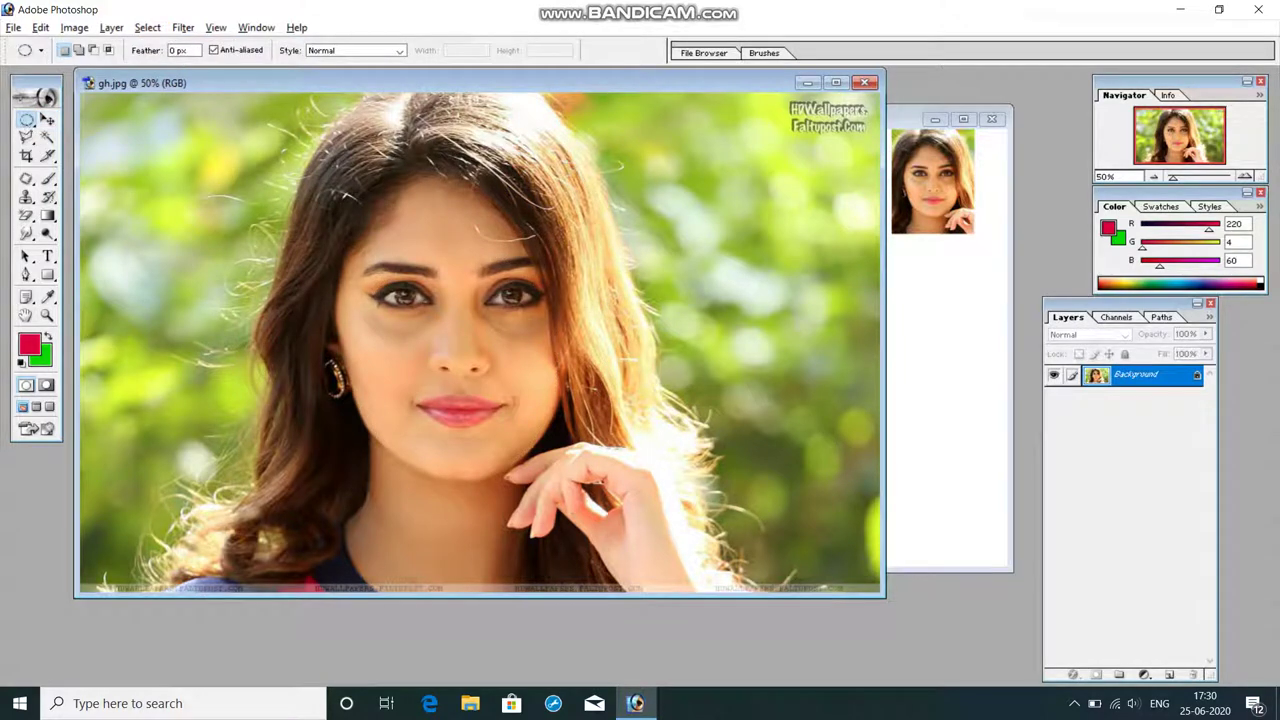
{"action": "left_click_drag", "start_coordinate": [493, 340], "coordinate": [667, 545]}
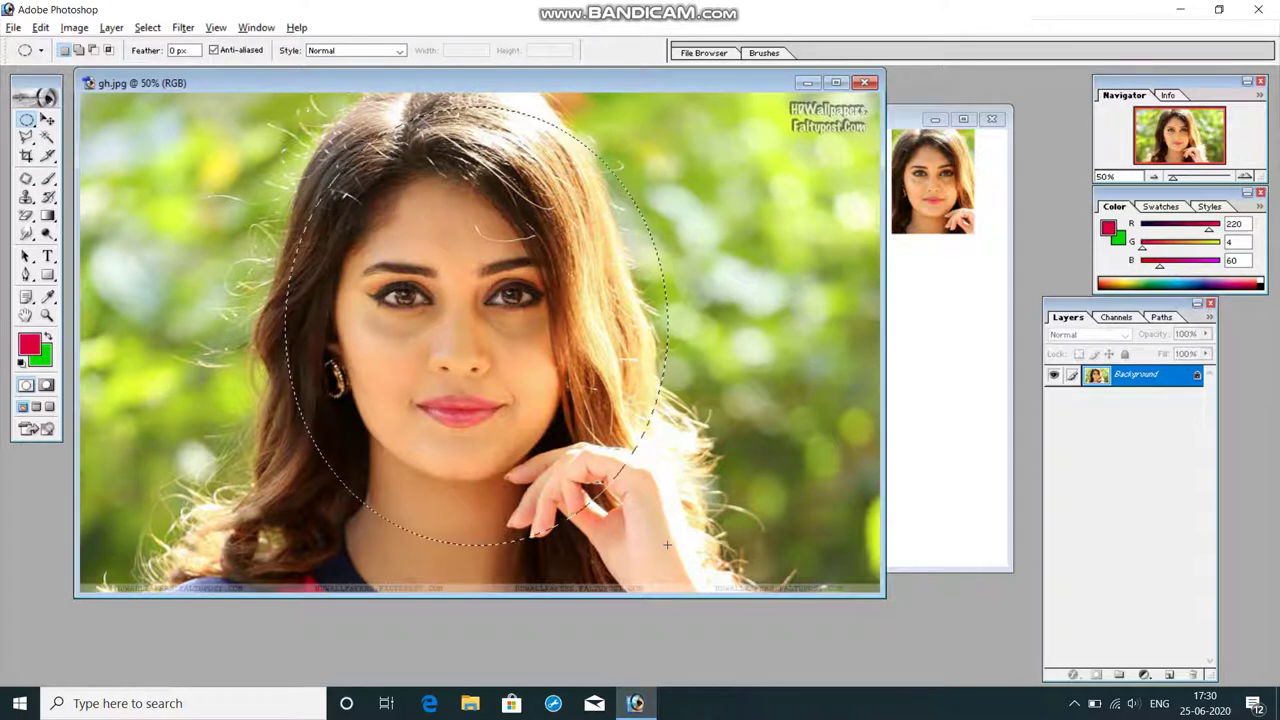
Copy the oval and Paste Into it, creating a masked Layer 1 above Background.
{"action": "left_click", "coordinate": [40, 27]}
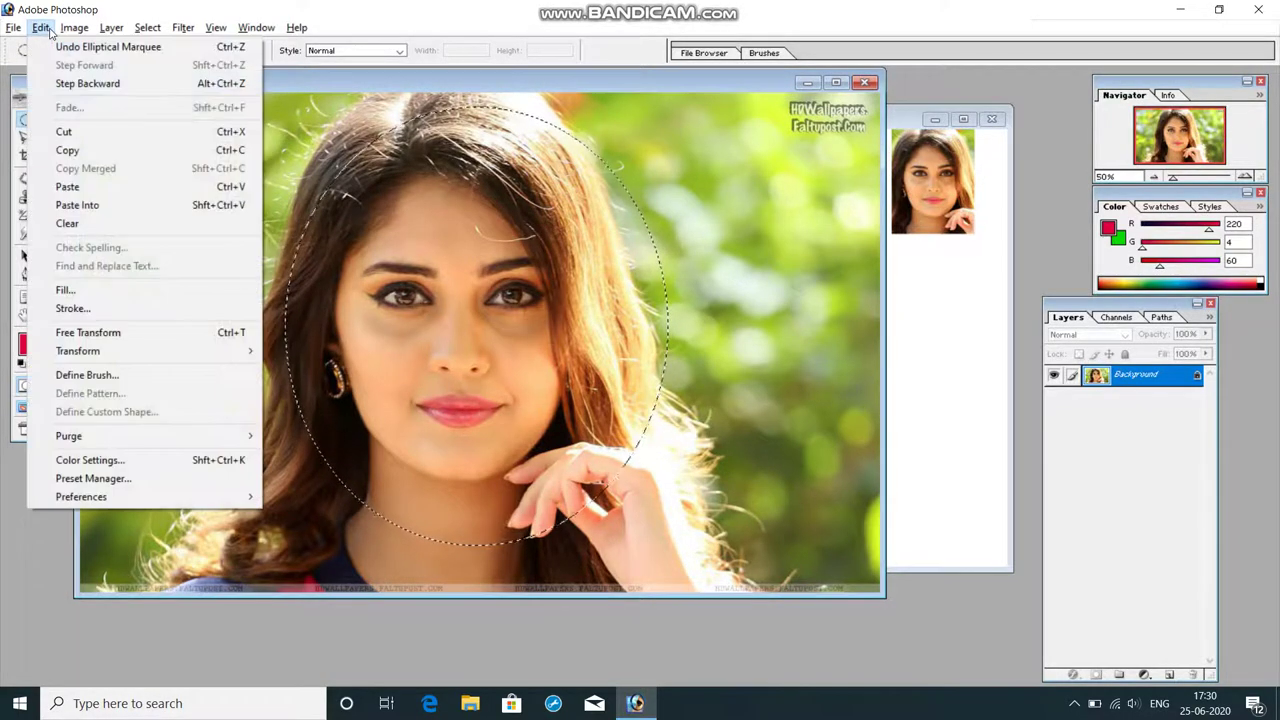
{"action": "left_click", "coordinate": [86, 148]}
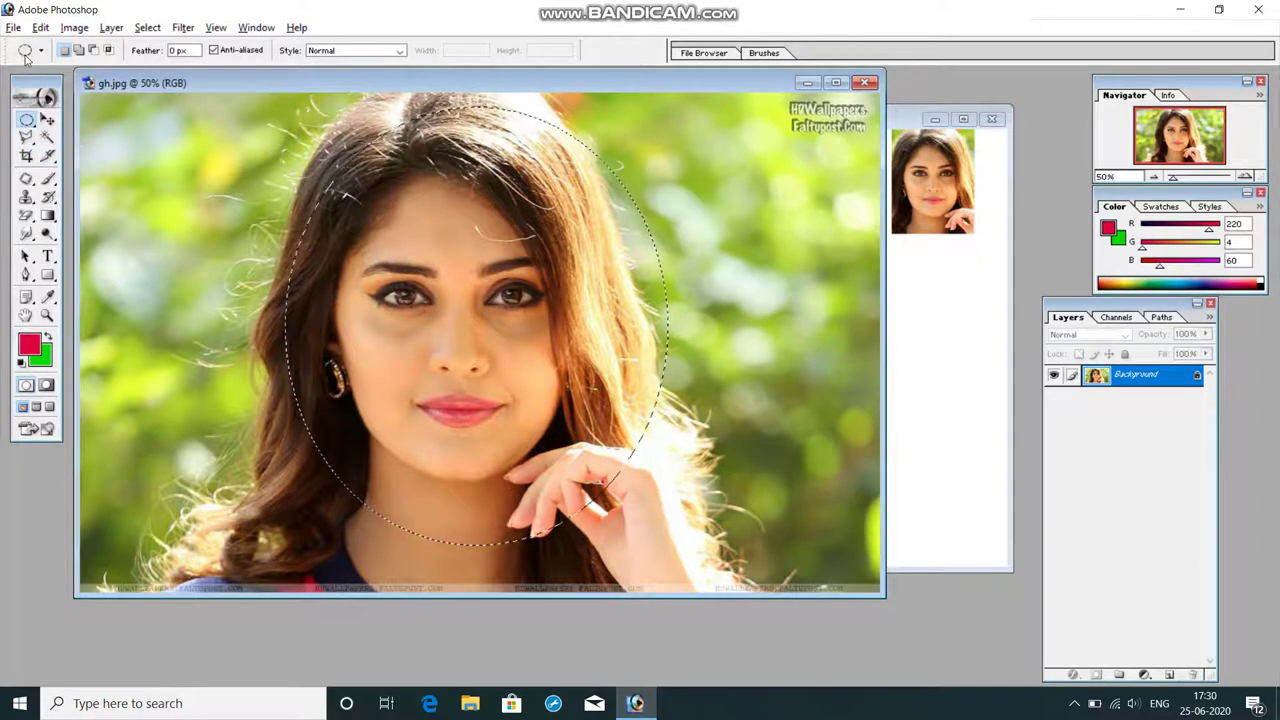
{"action": "left_click", "coordinate": [40, 28]}
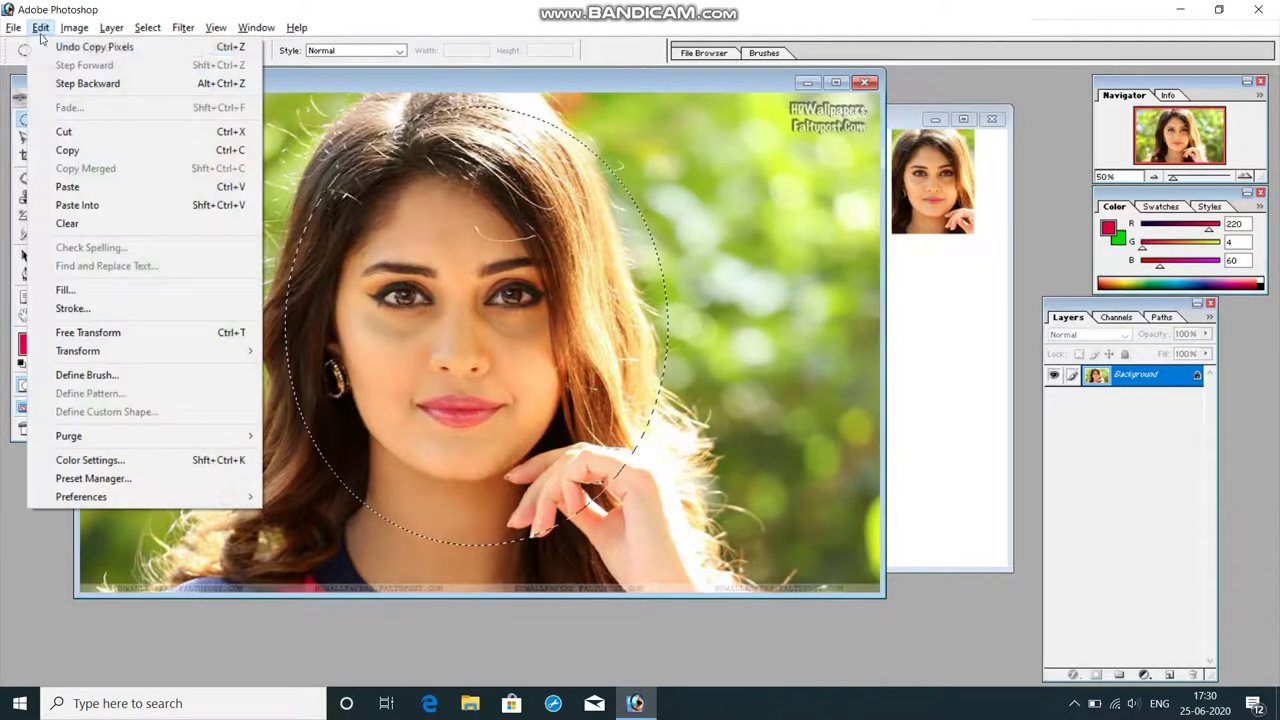
{"action": "left_click", "coordinate": [89, 205]}
{"action": "left_click", "coordinate": [52, 120]}
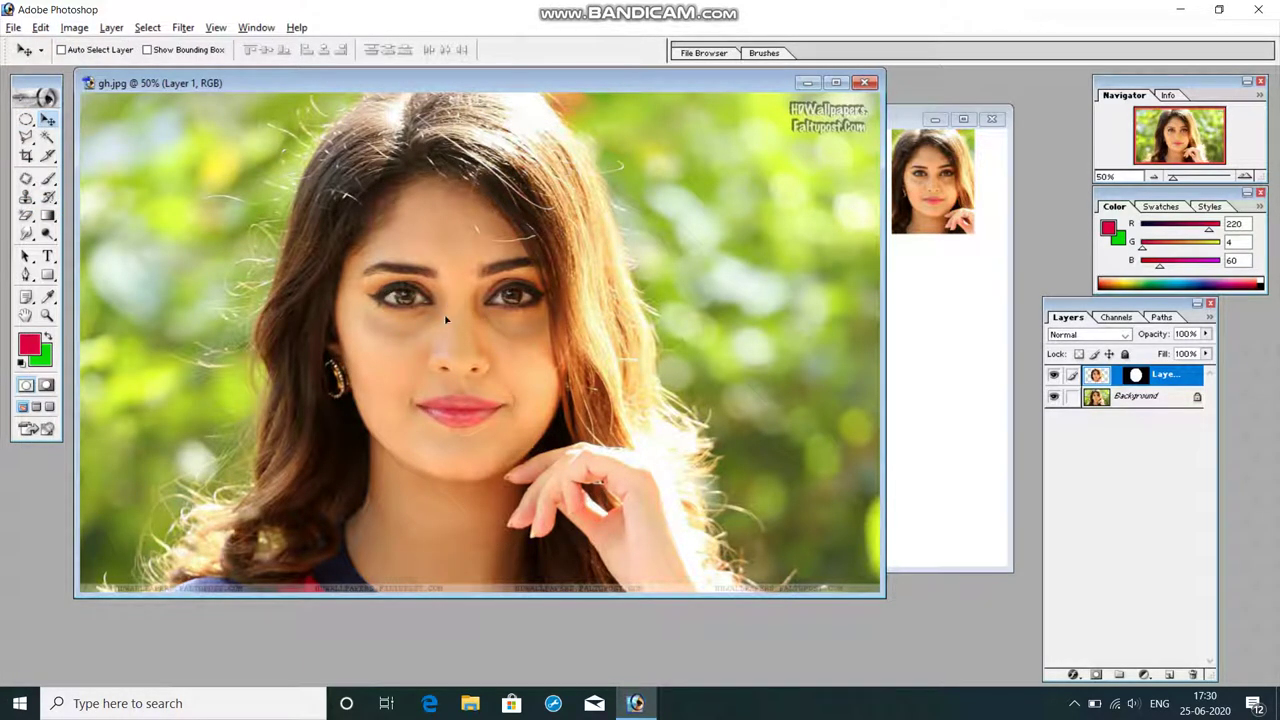
Drag the pasted Layer 1 inside its oval mask until its face lines up with the original.
{"action": "mouse_move", "coordinate": [446, 319]}
{"action": "left_mouse_down"}
{"action": "mouse_move", "coordinate": [424, 432]}
{"action": "mouse_move", "coordinate": [464, 378]}
{"action": "mouse_move", "coordinate": [527, 506]}
{"action": "left_mouse_up"}
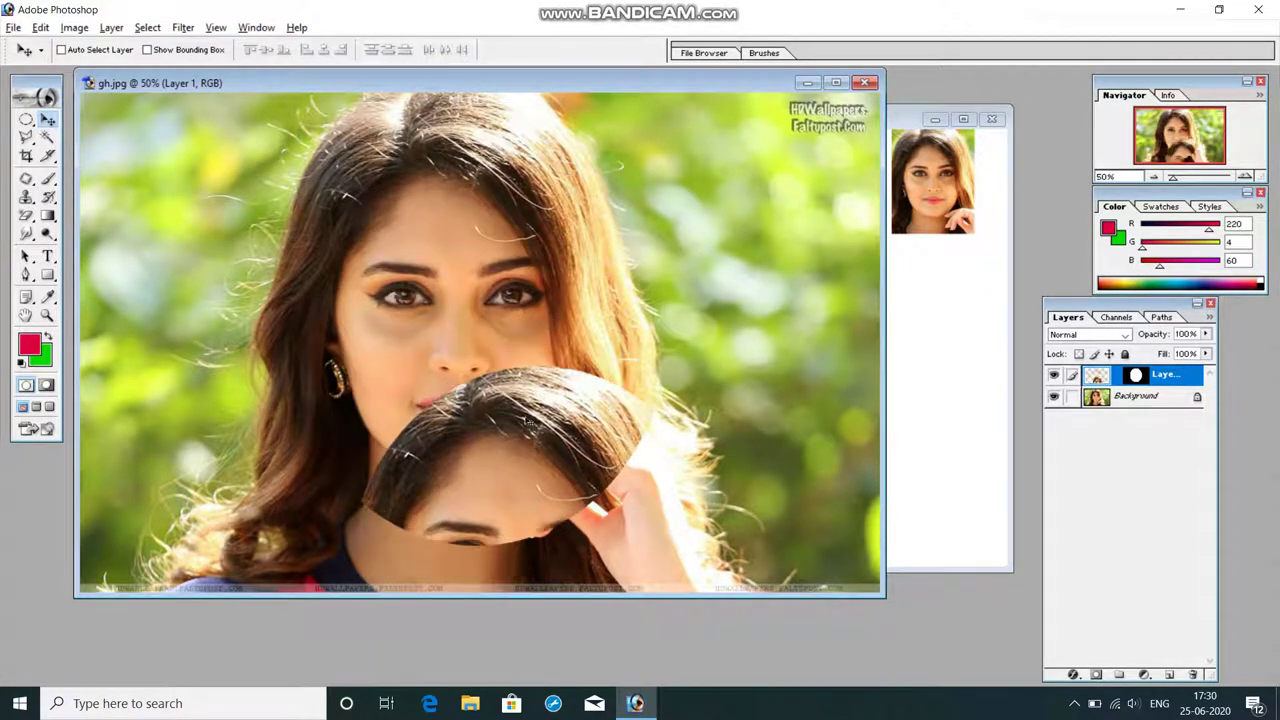
{"action": "left_click_drag", "start_coordinate": [527, 423], "coordinate": [493, 529]}
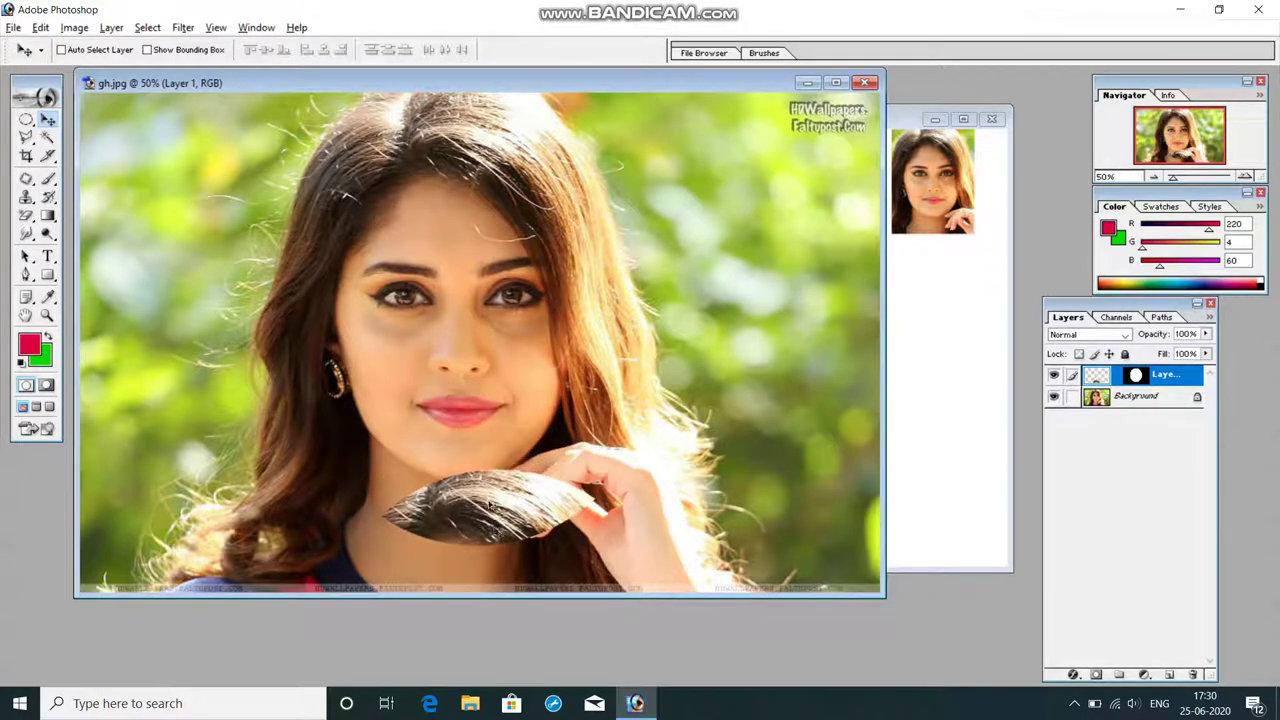
{"action": "right_click", "coordinate": [486, 482]}
{"action": "left_click", "coordinate": [478, 510]}
{"action": "right_click", "coordinate": [474, 477]}
{"action": "left_click", "coordinate": [472, 504]}
{"action": "mouse_move", "coordinate": [472, 505]}
{"action": "left_mouse_down"}
{"action": "mouse_move", "coordinate": [449, 188]}
{"action": "mouse_move", "coordinate": [355, 100]}
{"action": "mouse_move", "coordinate": [538, 228]}
{"action": "left_mouse_up"}
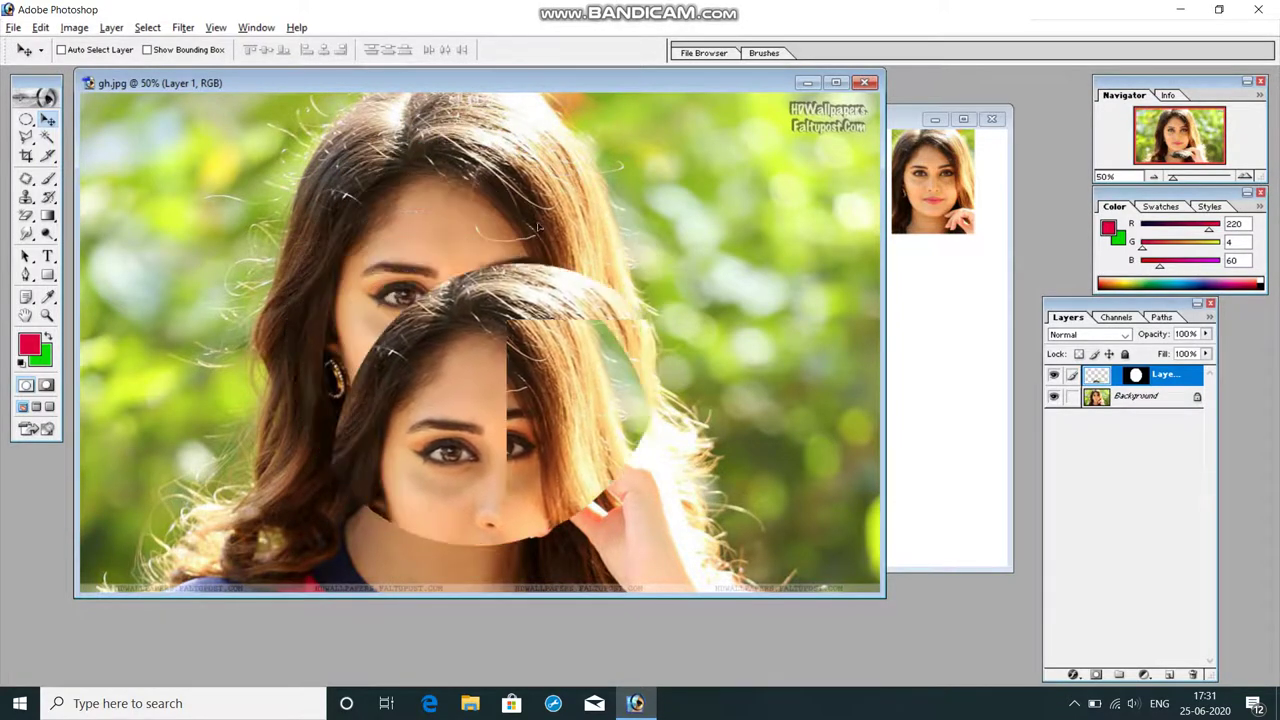
{"action": "left_click_drag", "start_coordinate": [538, 228], "coordinate": [458, 90]}
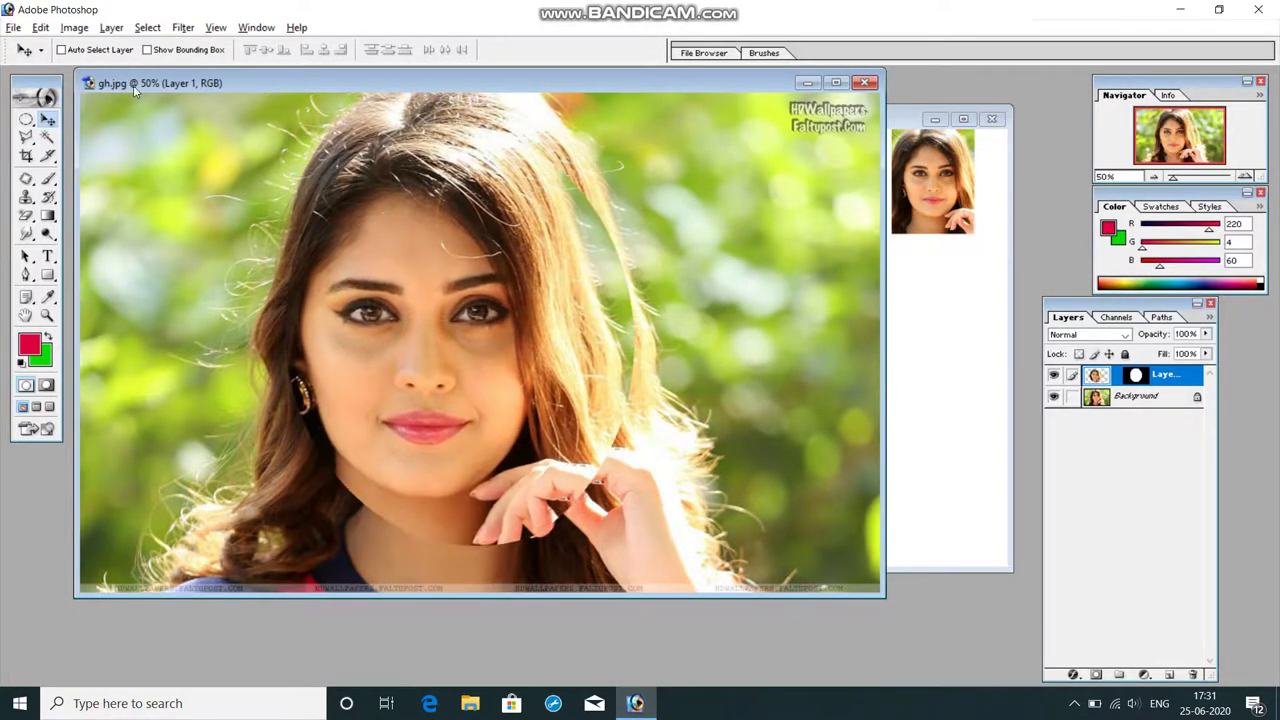
Return to the Move tool without changing the image and show the taskbar's hidden tray icons.
{"action": "left_click", "coordinate": [25, 121]}
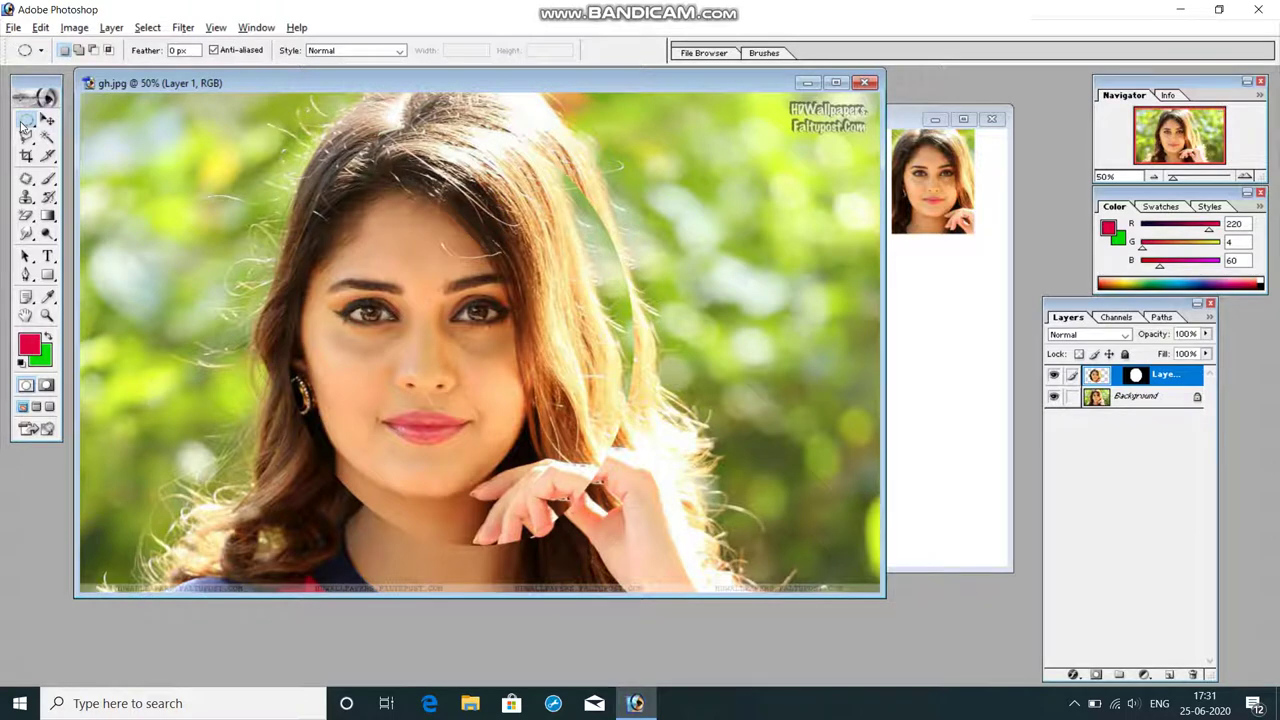
{"action": "right_click", "coordinate": [25, 121]}
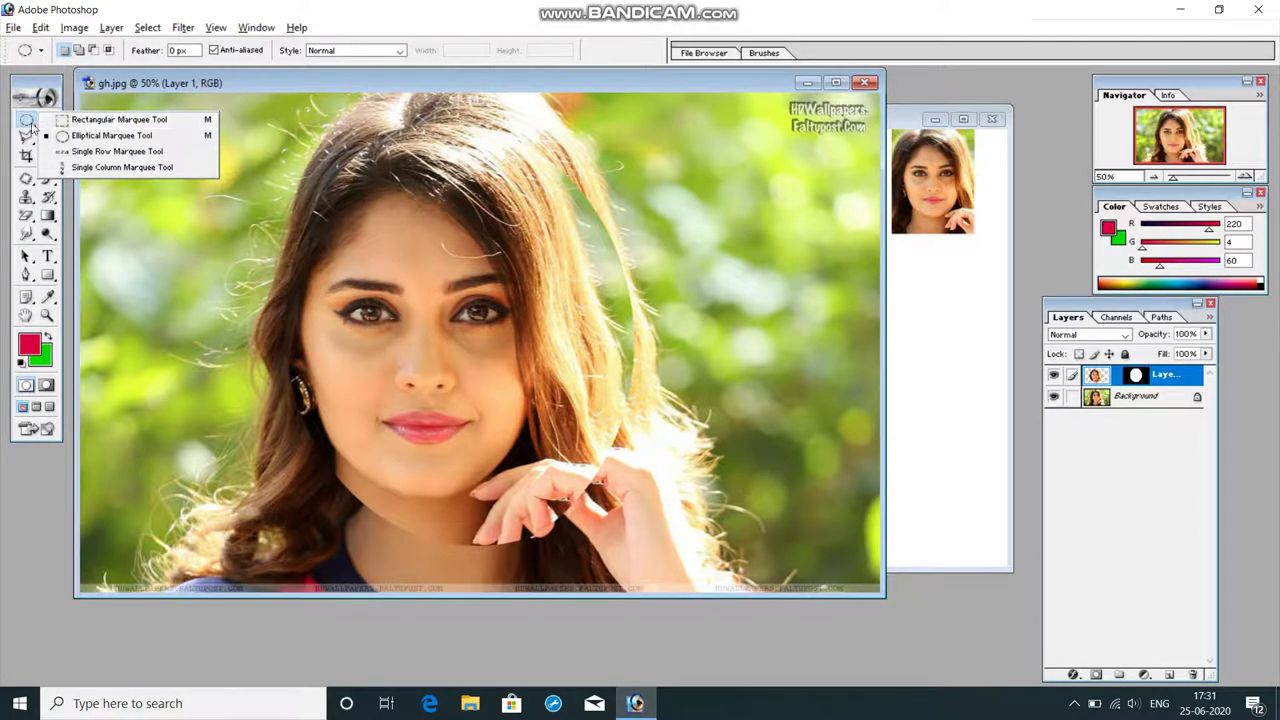
{"action": "left_click", "coordinate": [30, 122]}
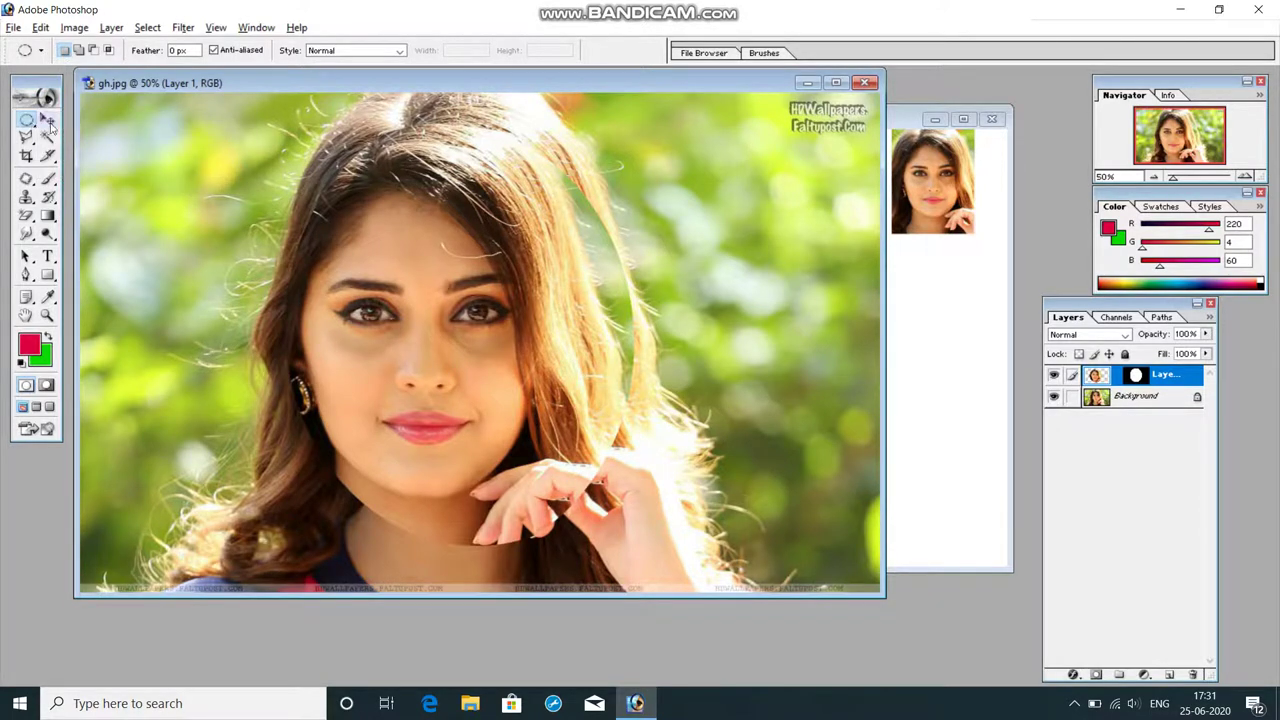
{"action": "left_click", "coordinate": [48, 122]}
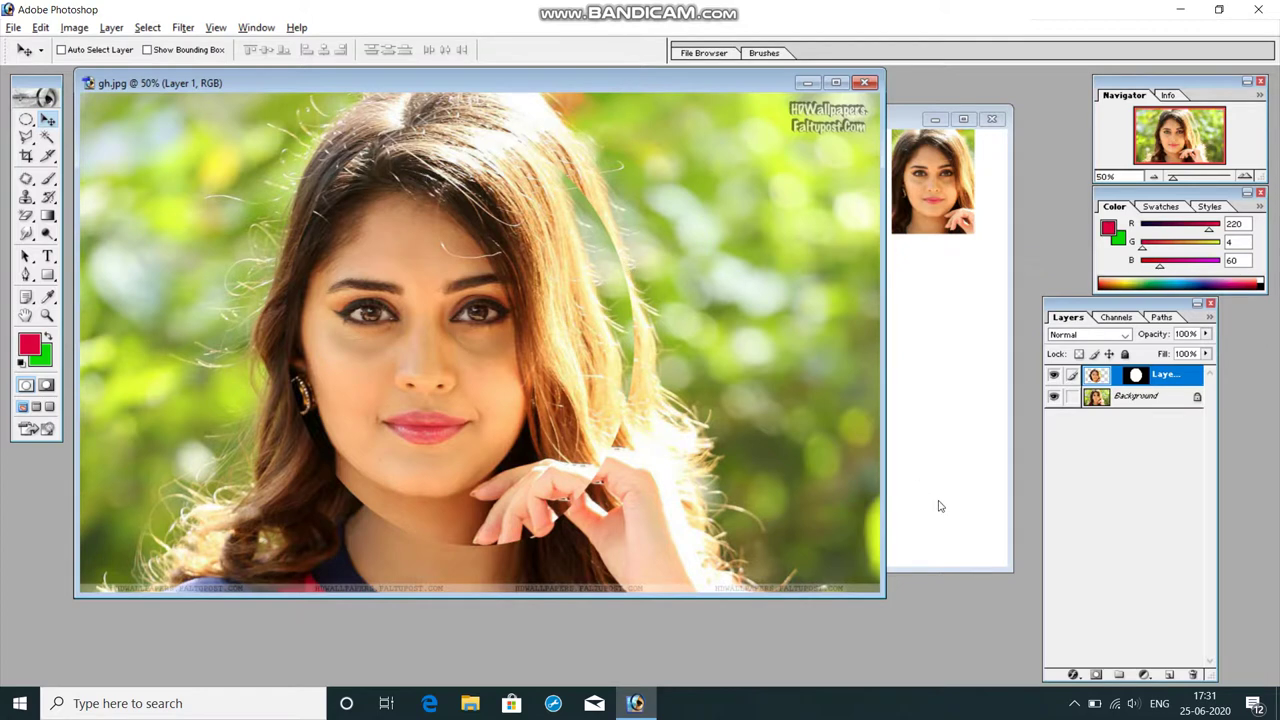
{"action": "left_click", "coordinate": [1074, 704]}
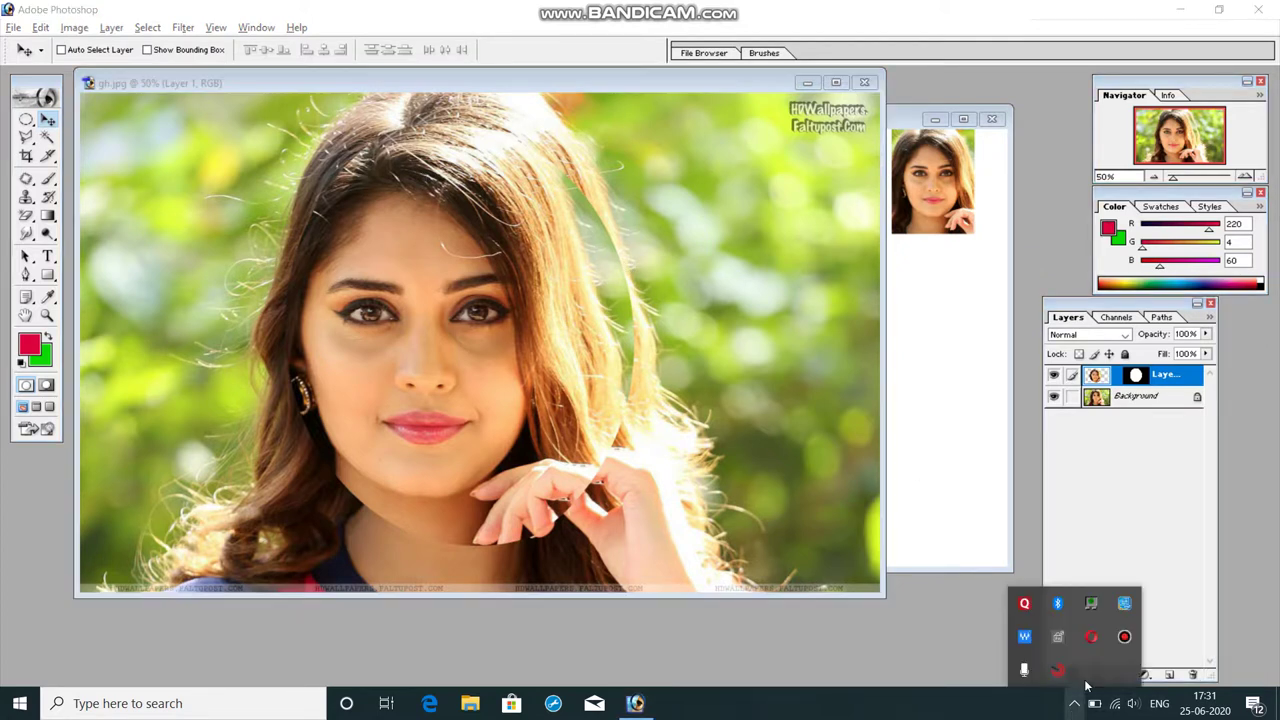